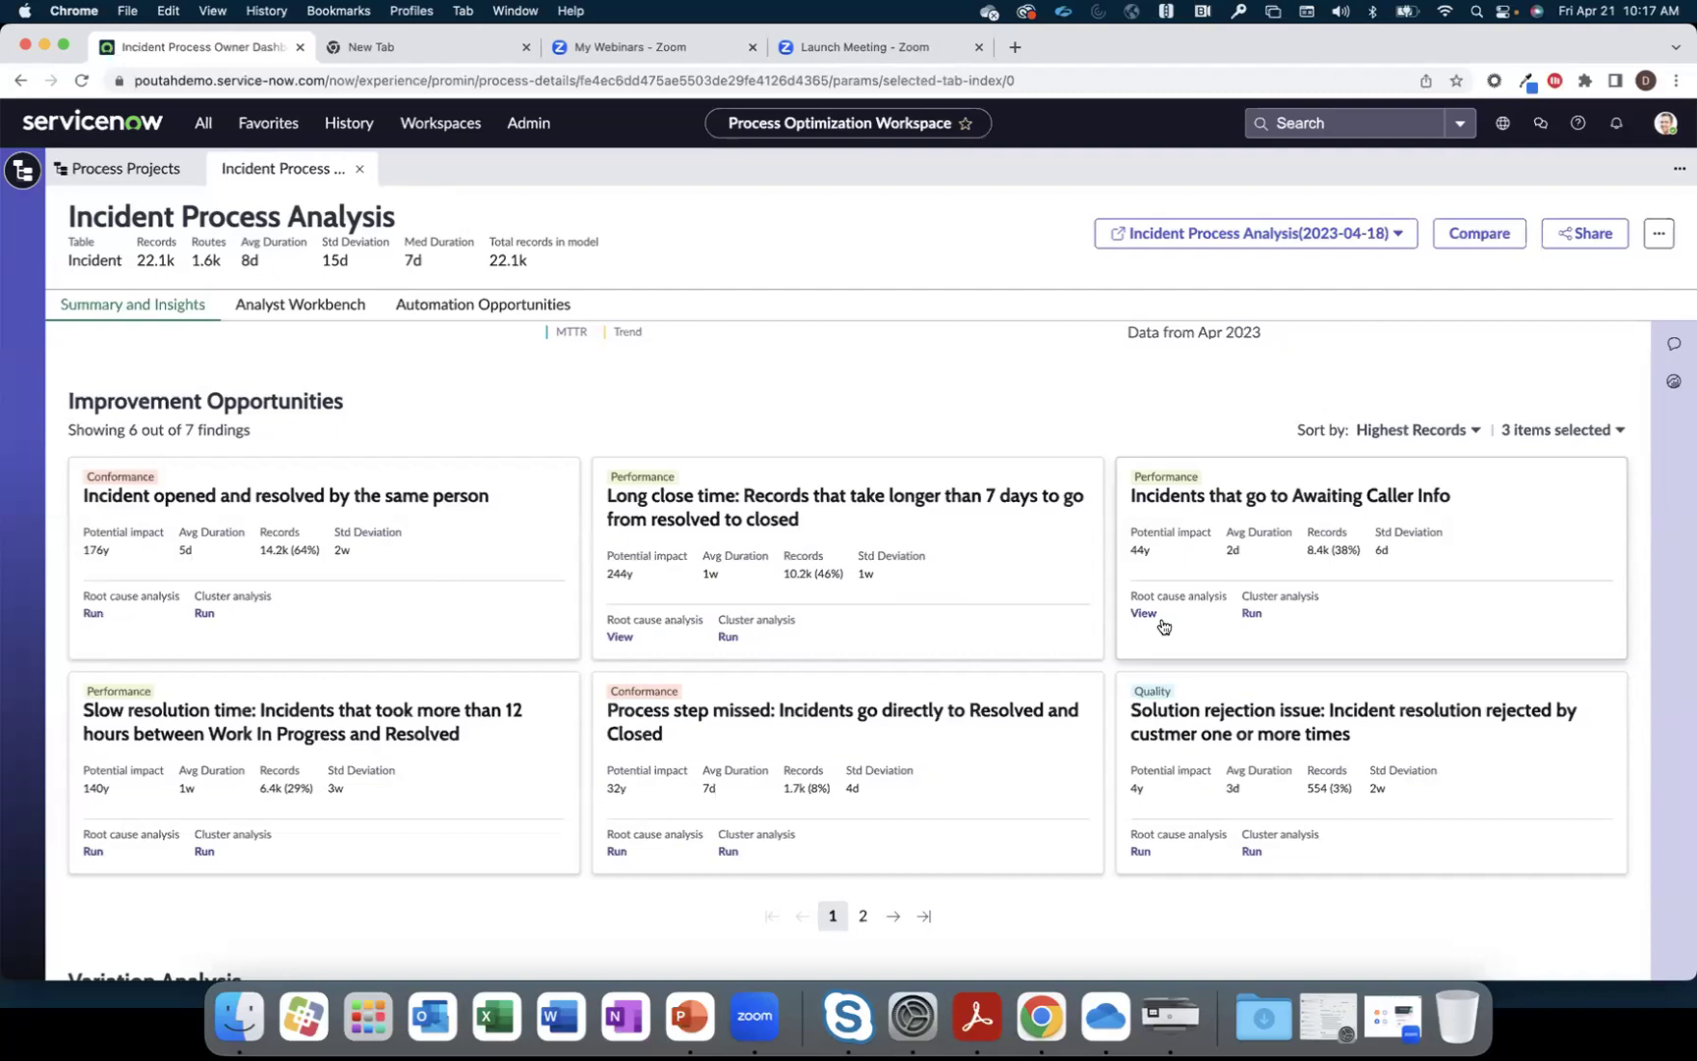
View the root cause analysis for incidents that go to Awaiting Caller Info and apply the IT Support - EMEA influencer in the workbench.
{"action": "mouse_move", "coordinate": [1324, 557]}
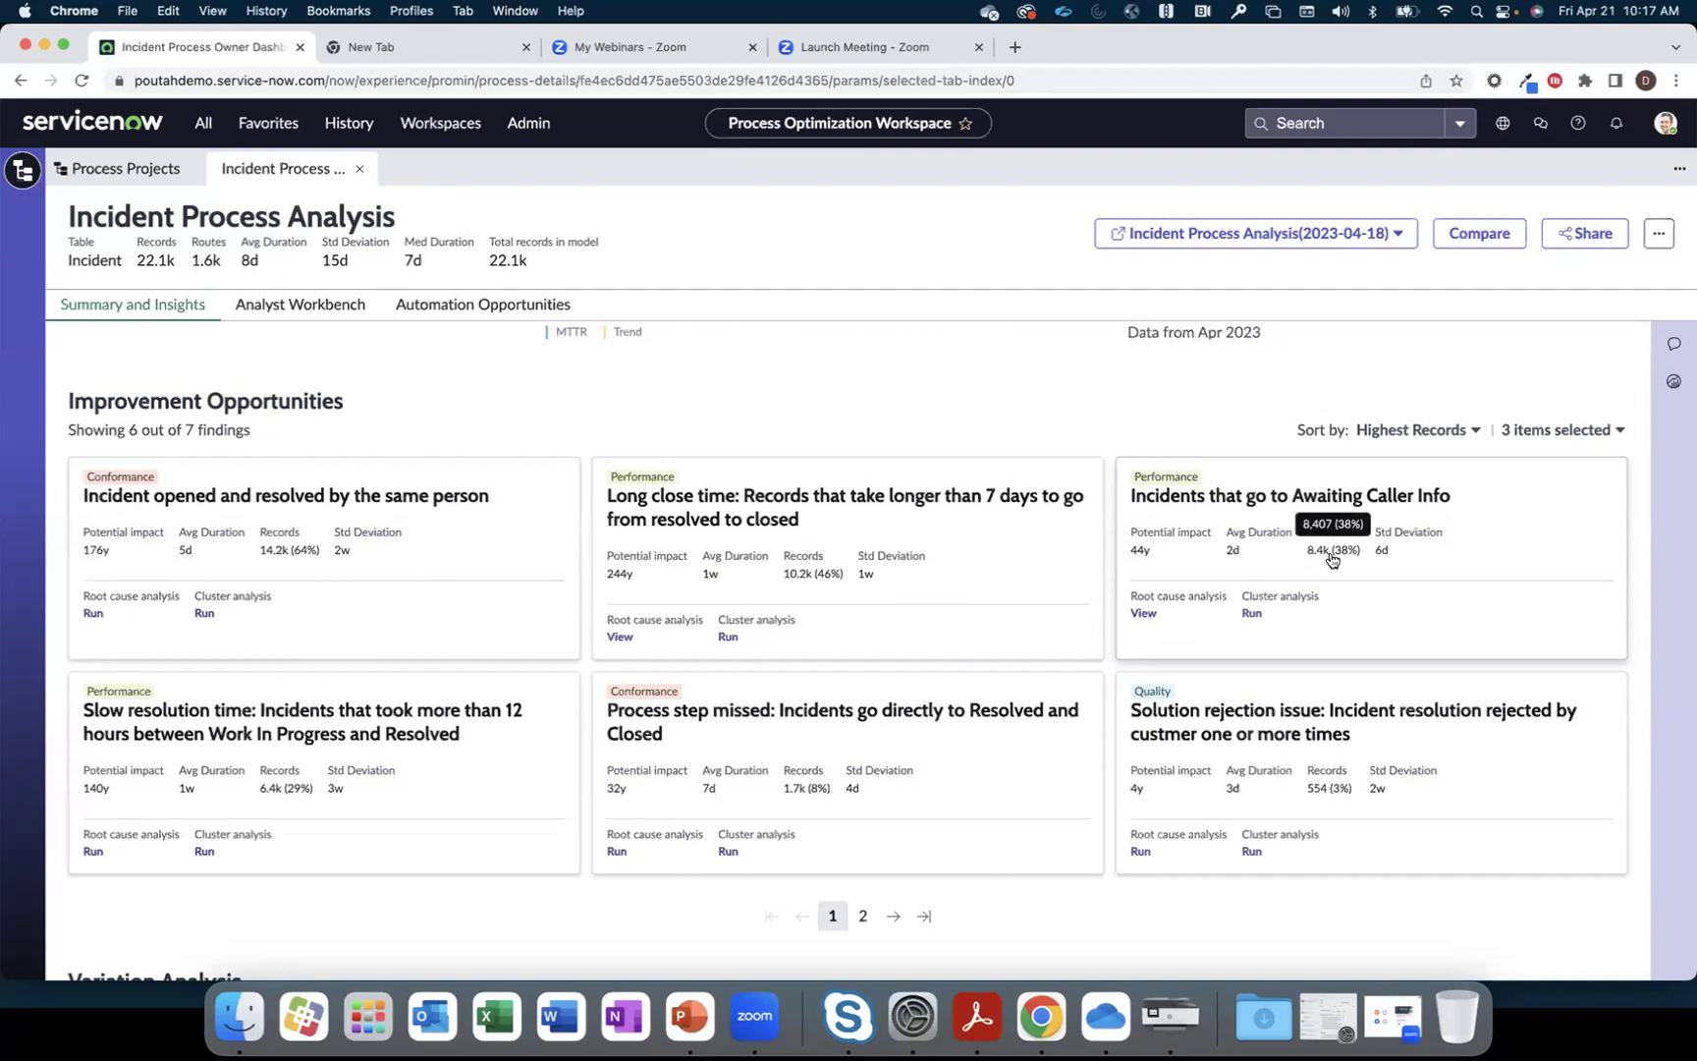
{"action": "left_click", "coordinate": [1144, 614]}
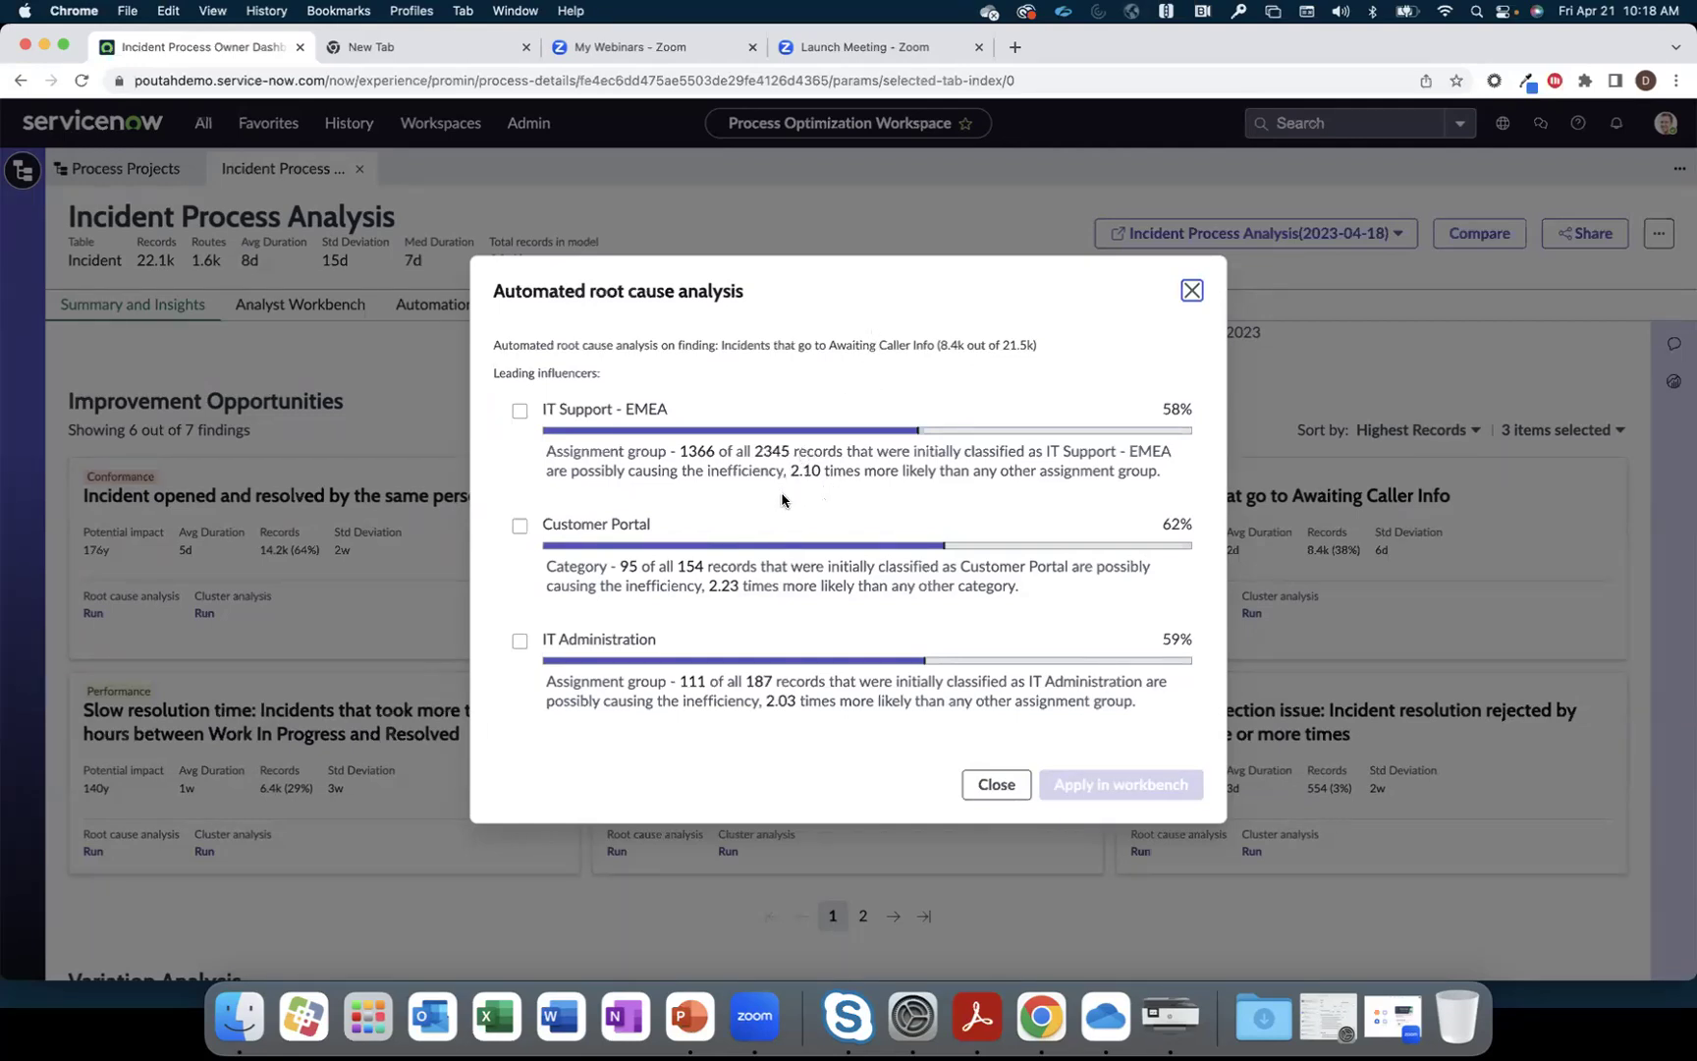
{"action": "left_click", "coordinate": [519, 413]}
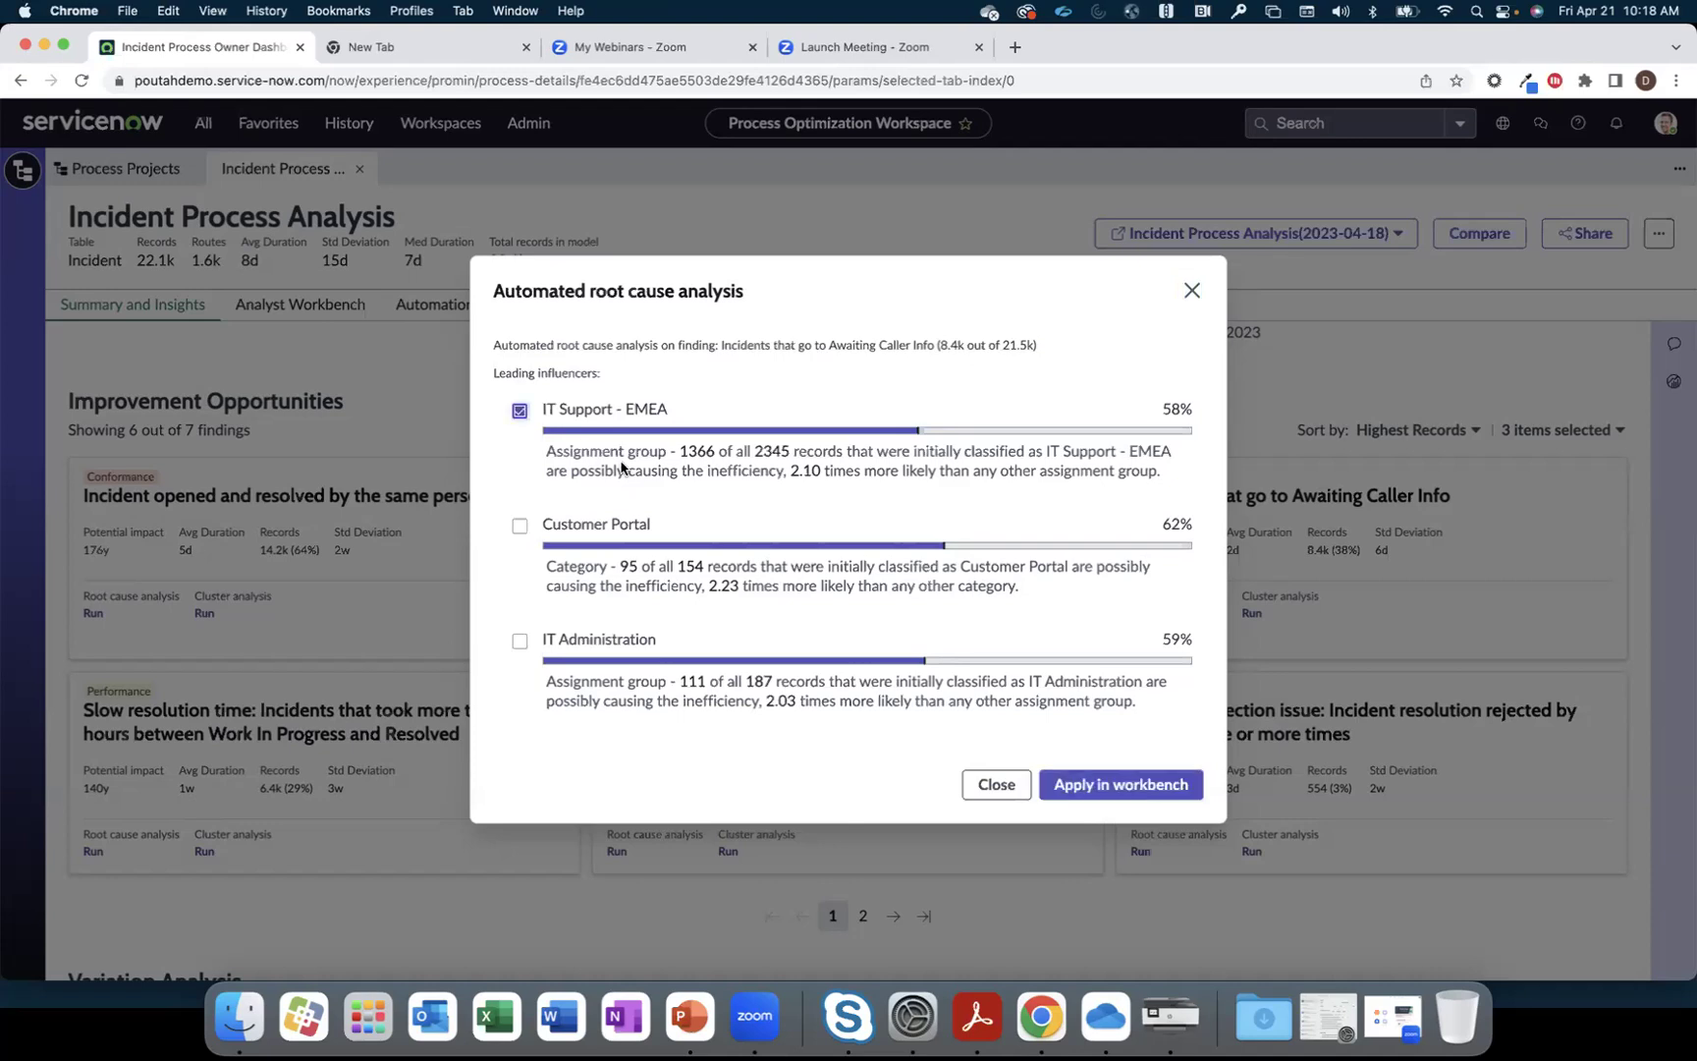
{"action": "left_click", "coordinate": [1107, 785]}
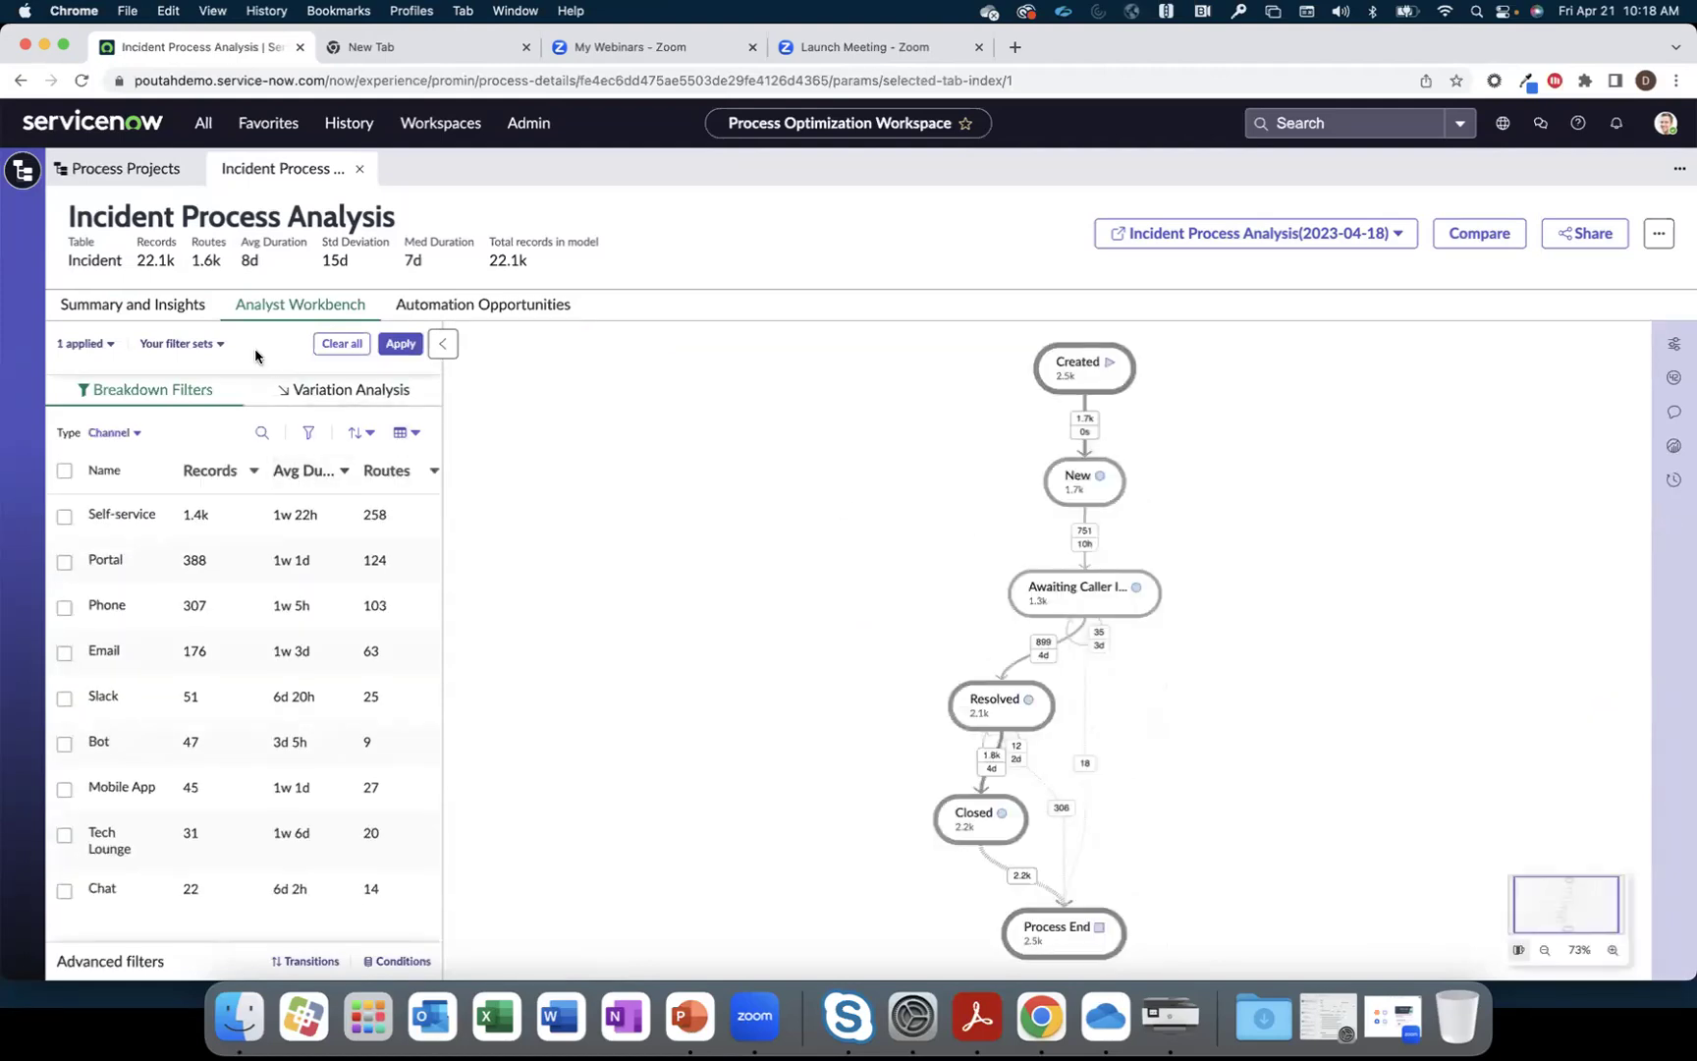
Break the filtered incidents down by Assignment group and raise the process map's Connections level to 40%.
{"action": "left_click", "coordinate": [135, 433]}
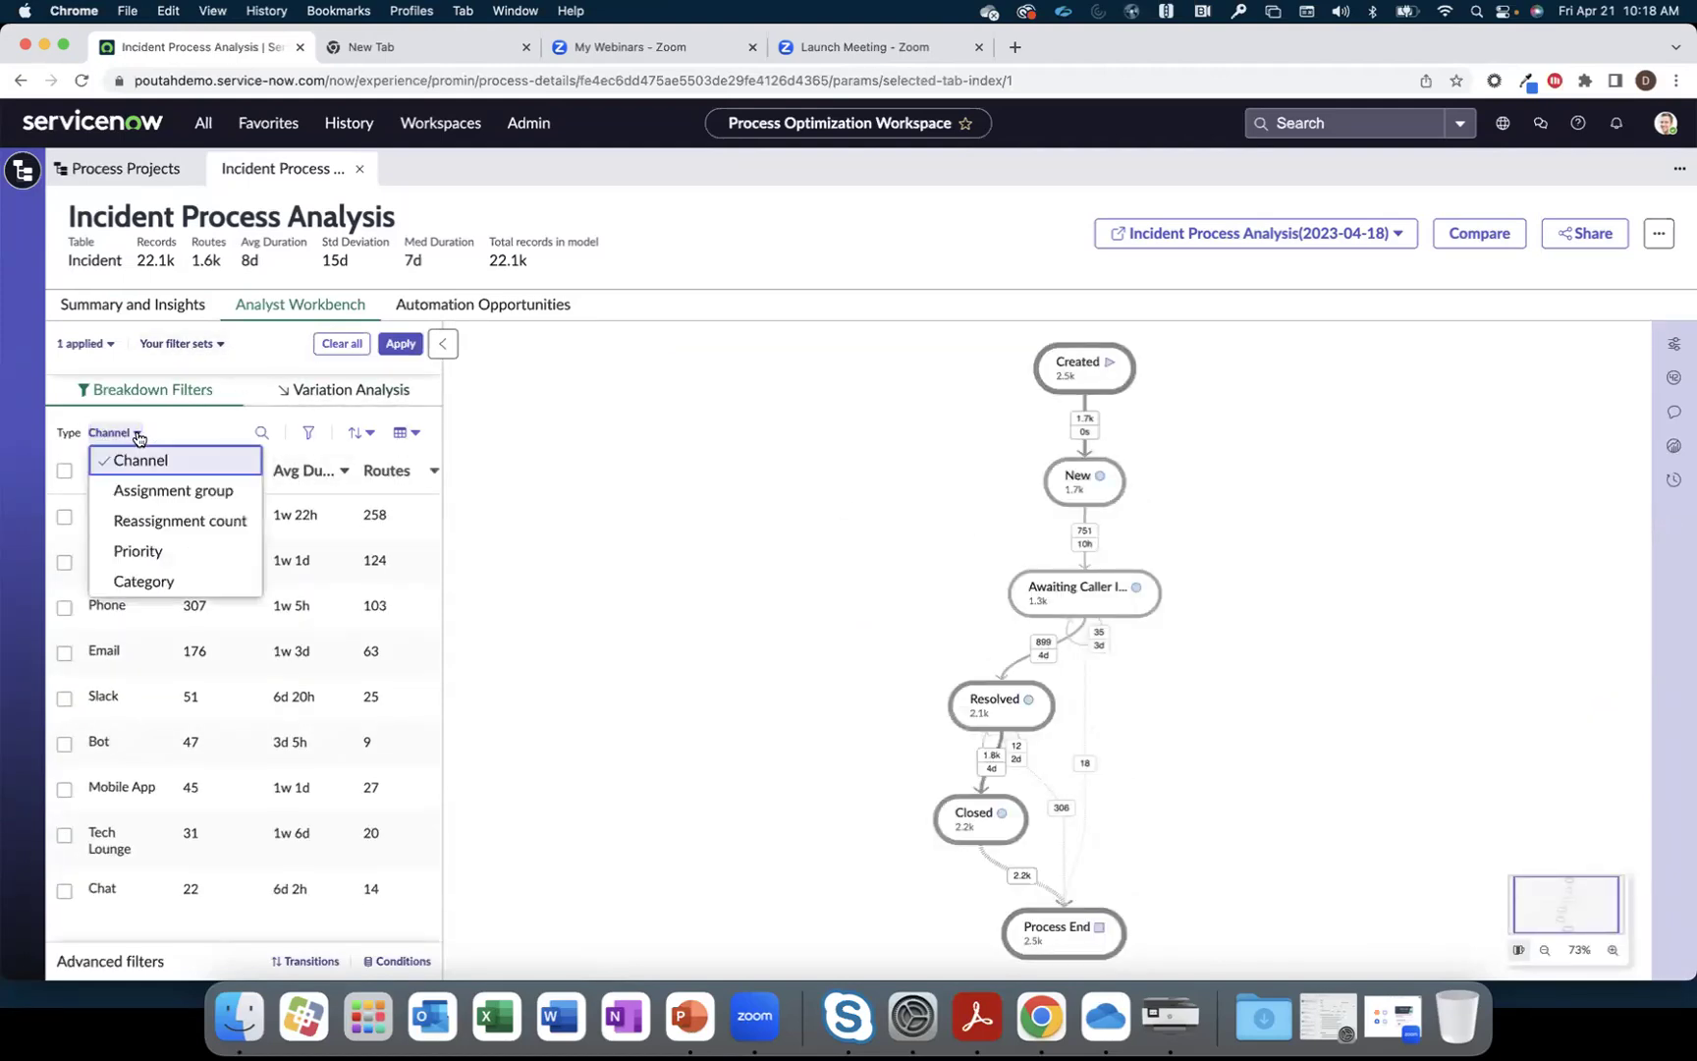
{"action": "left_click", "coordinate": [166, 493]}
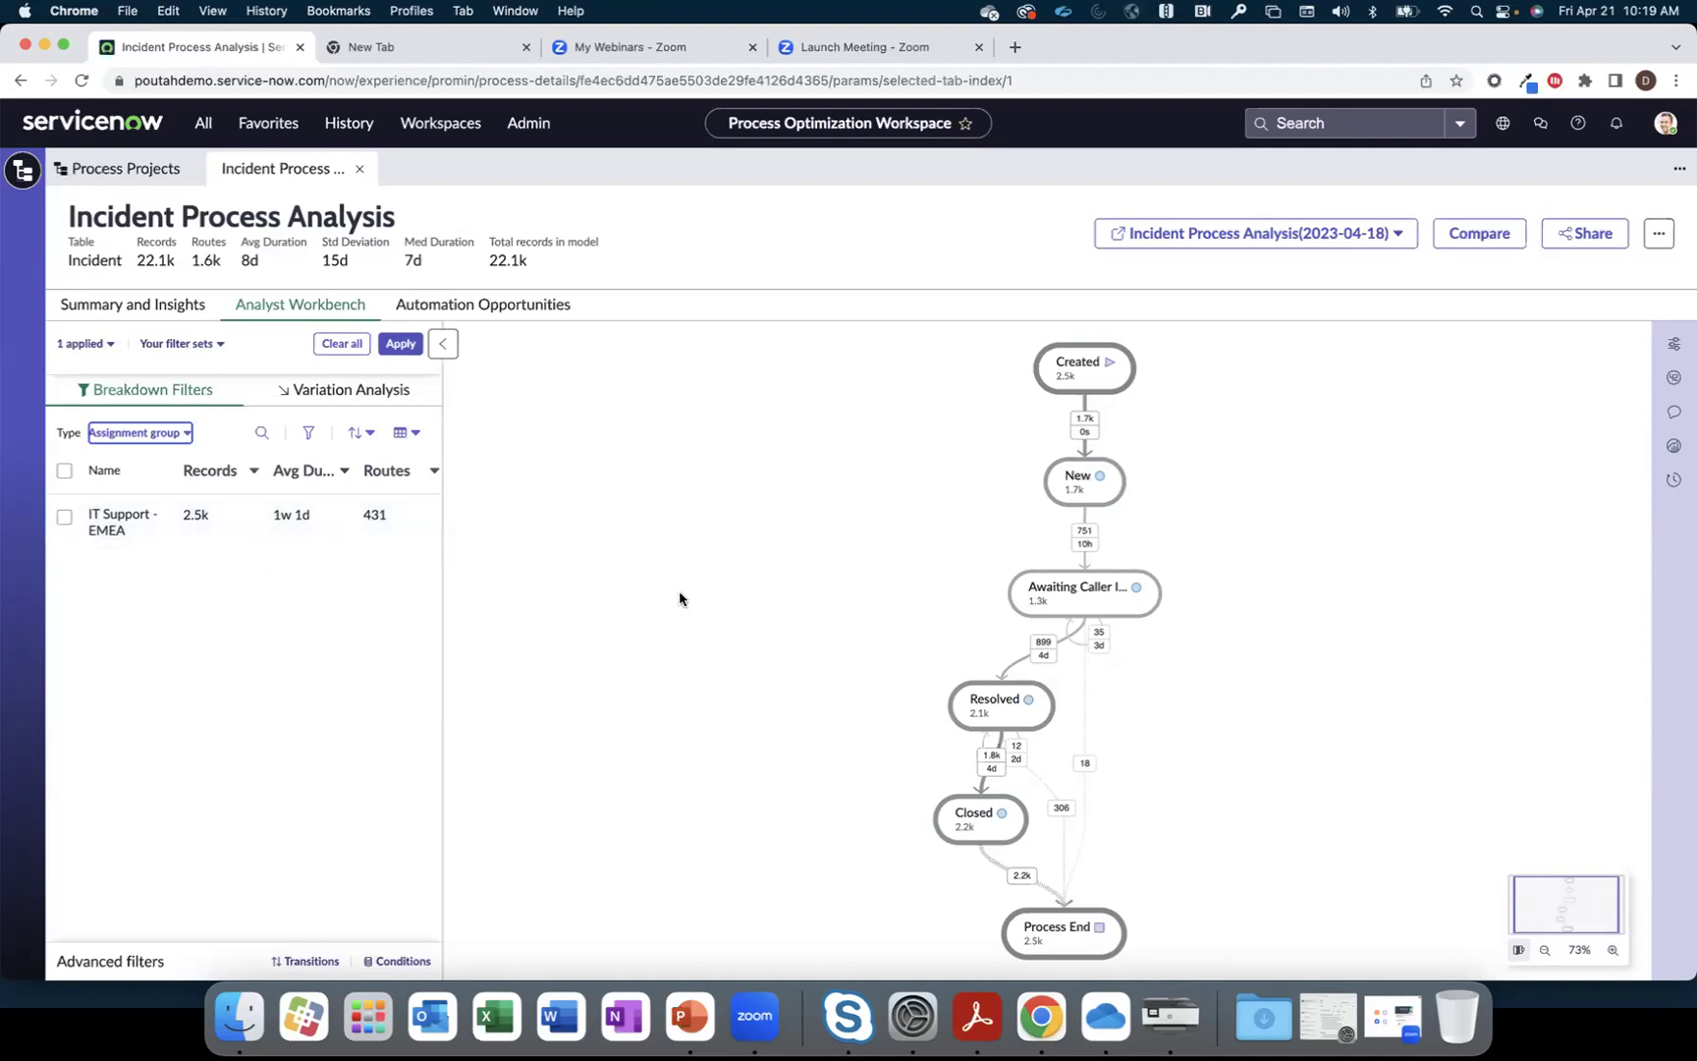
{"action": "left_click", "coordinate": [1674, 343]}
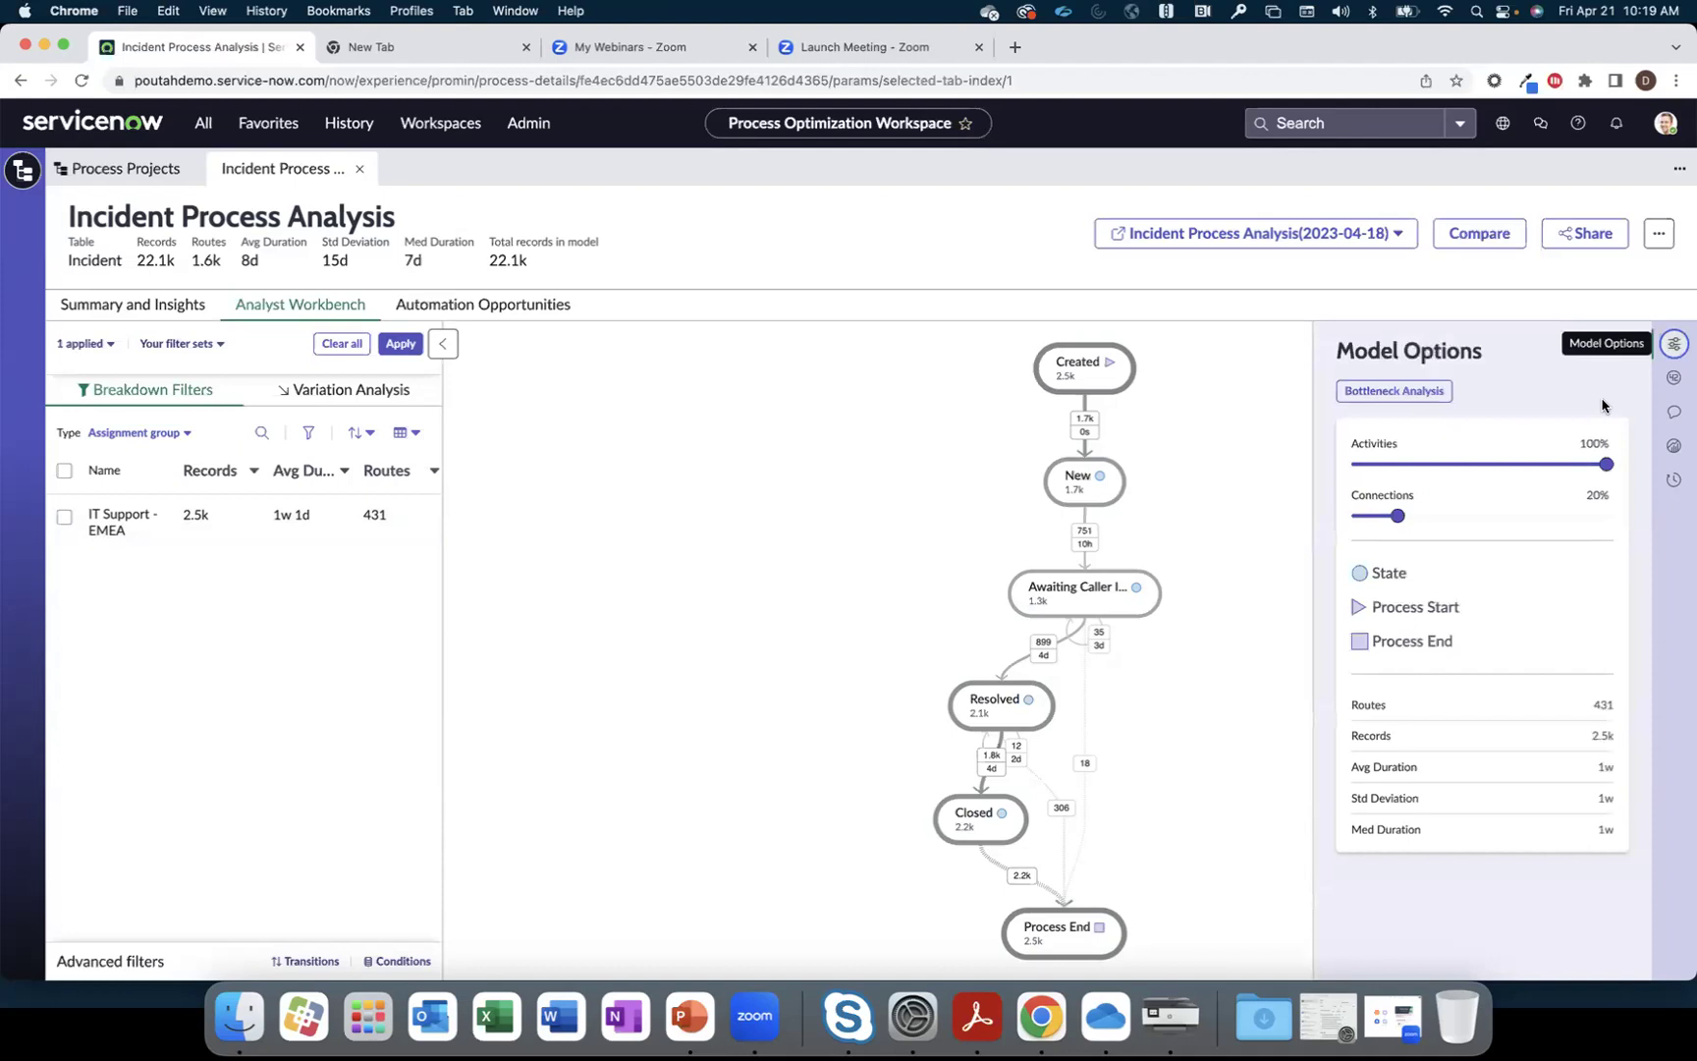
{"action": "left_click_drag", "start_coordinate": [1399, 515], "coordinate": [1450, 518]}
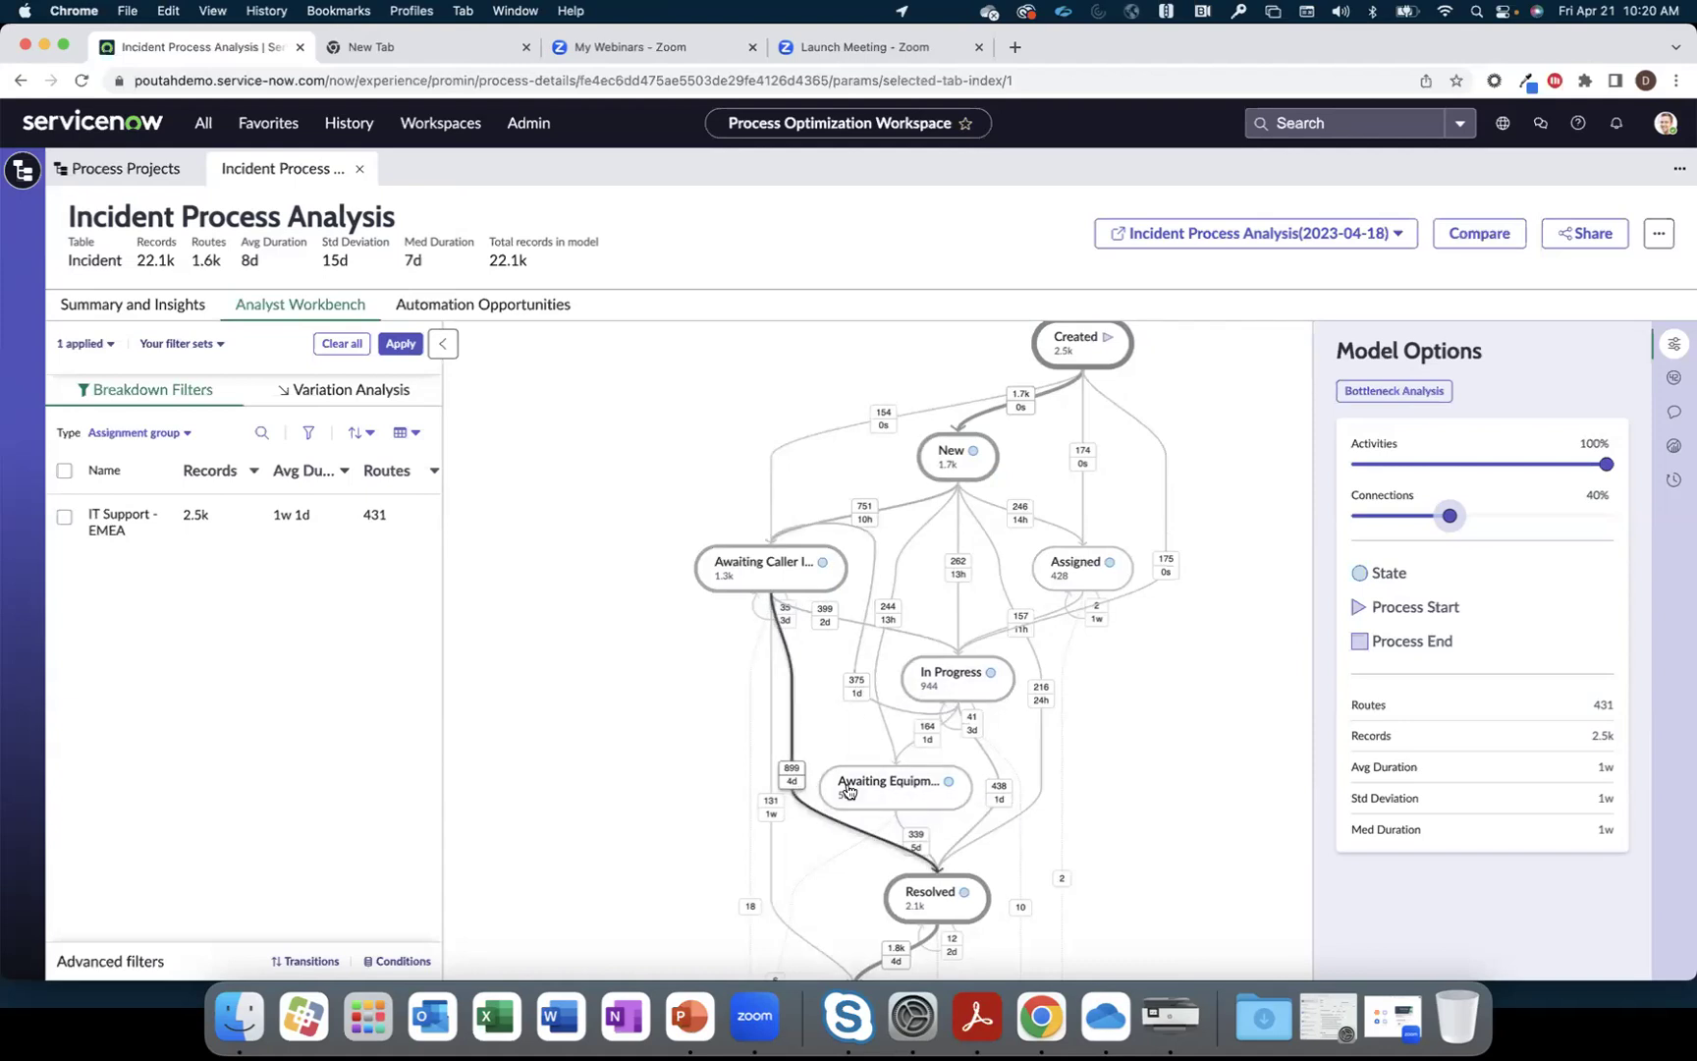
Inspect the details and available analyses of the In Progress to Resolved transition and the In Progress state.
{"action": "left_click", "coordinate": [994, 800]}
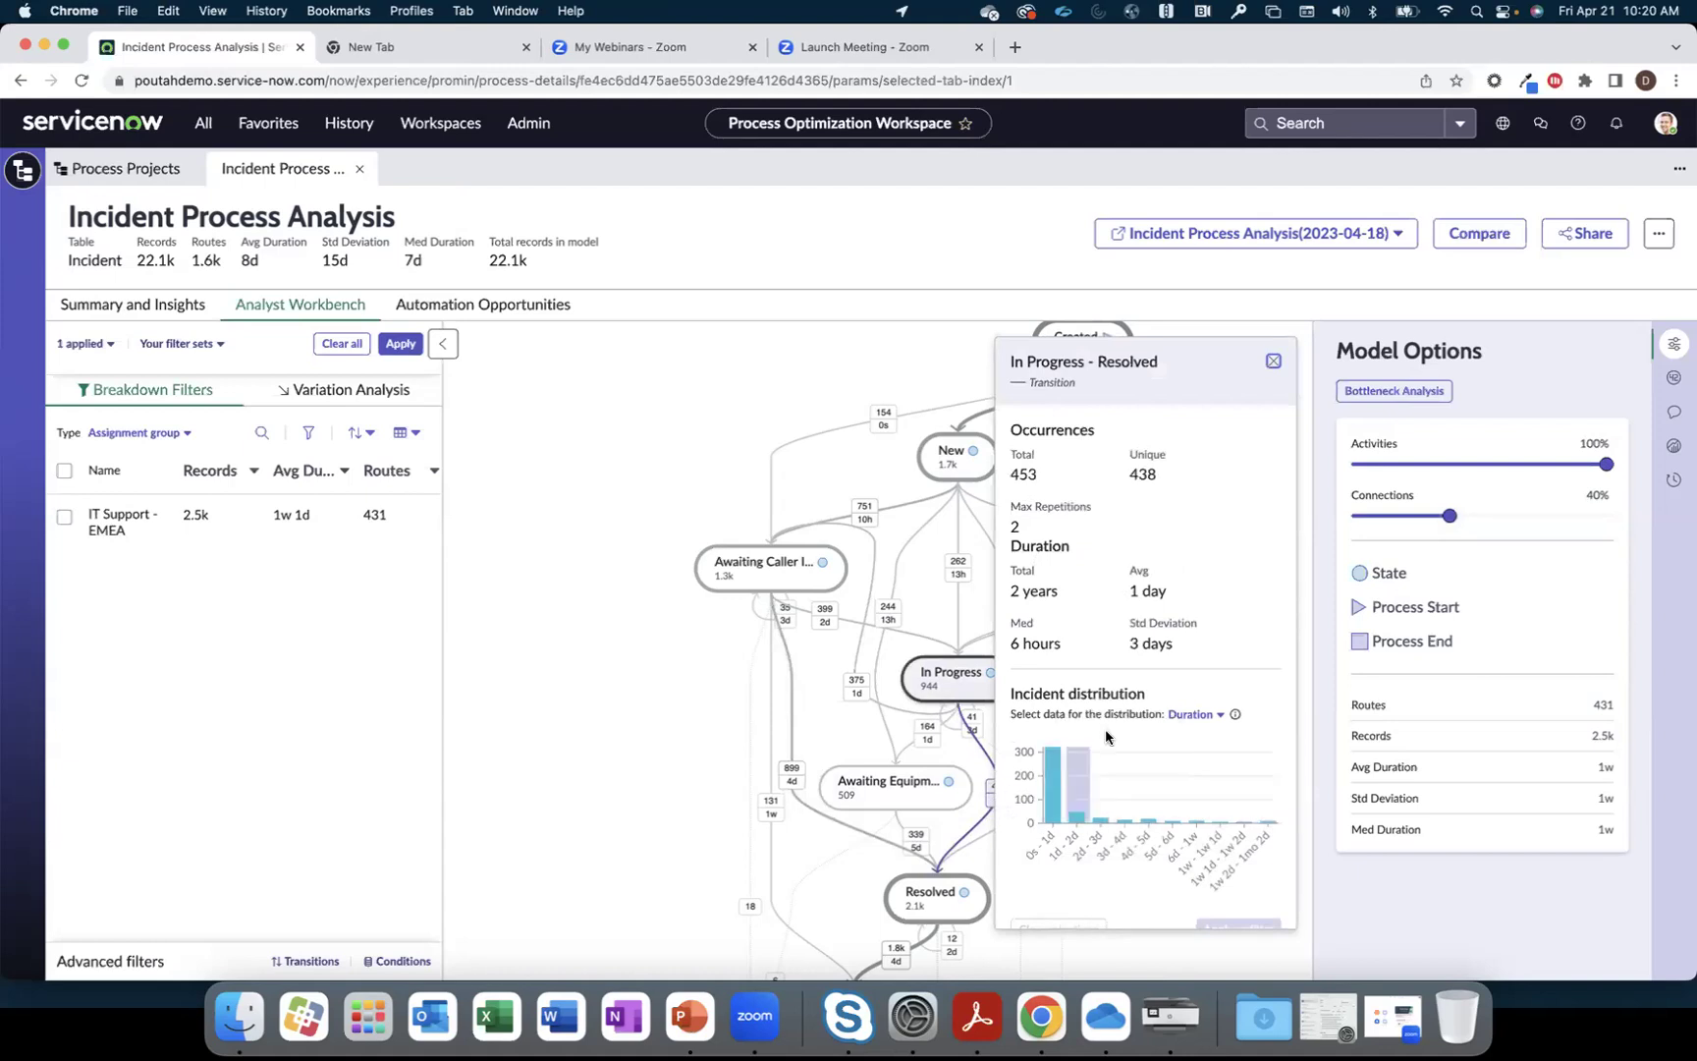
{"action": "scroll", "coordinate": [1105, 729], "scroll_direction": "down", "scroll_amount": 3}
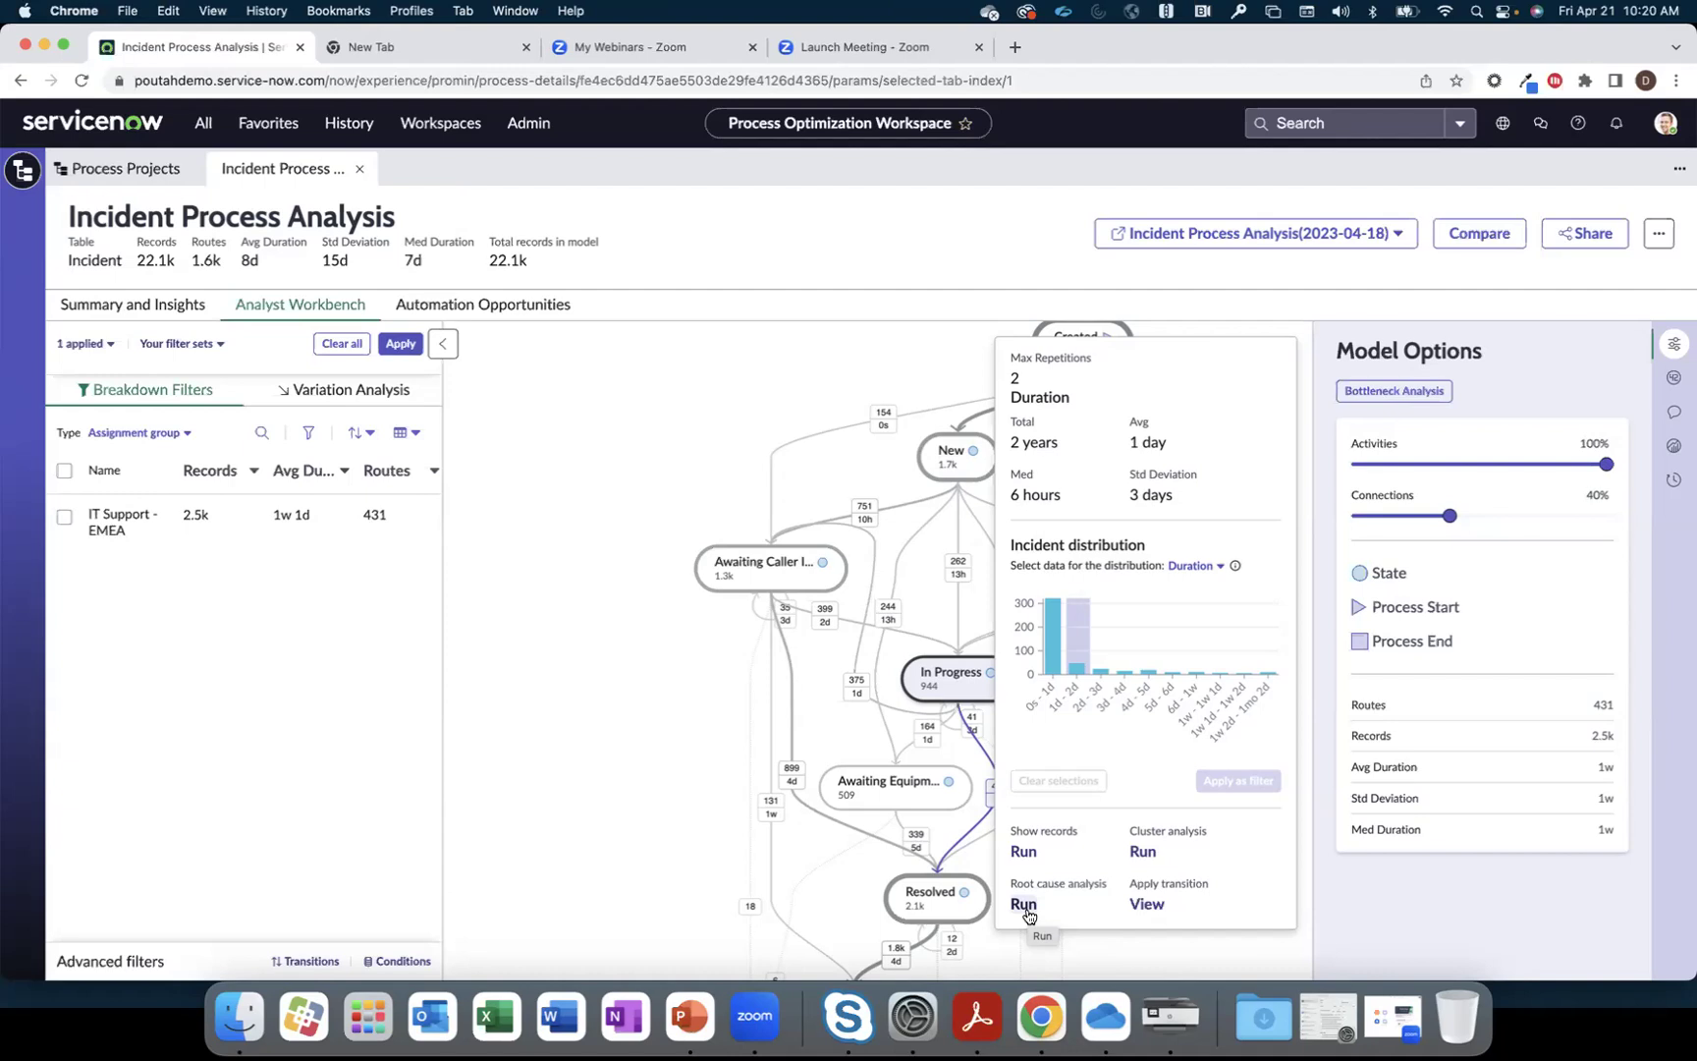
{"action": "left_click", "coordinate": [950, 691]}
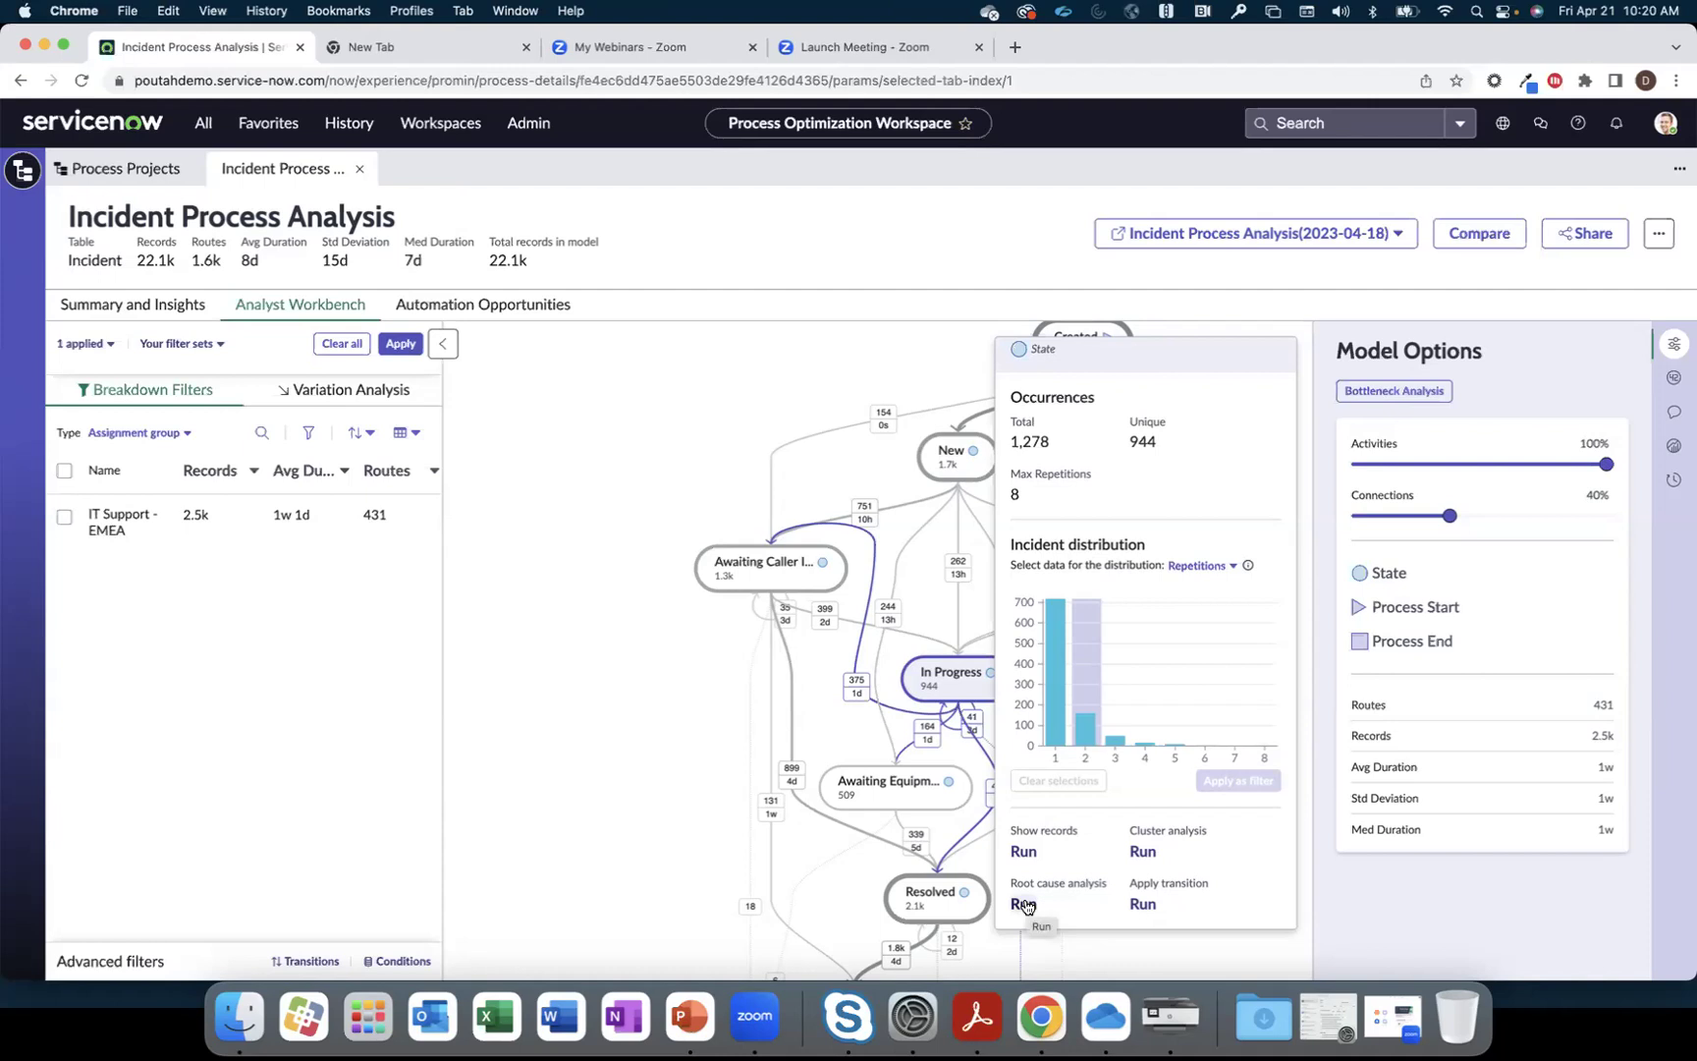
{"action": "left_click", "coordinate": [680, 797]}
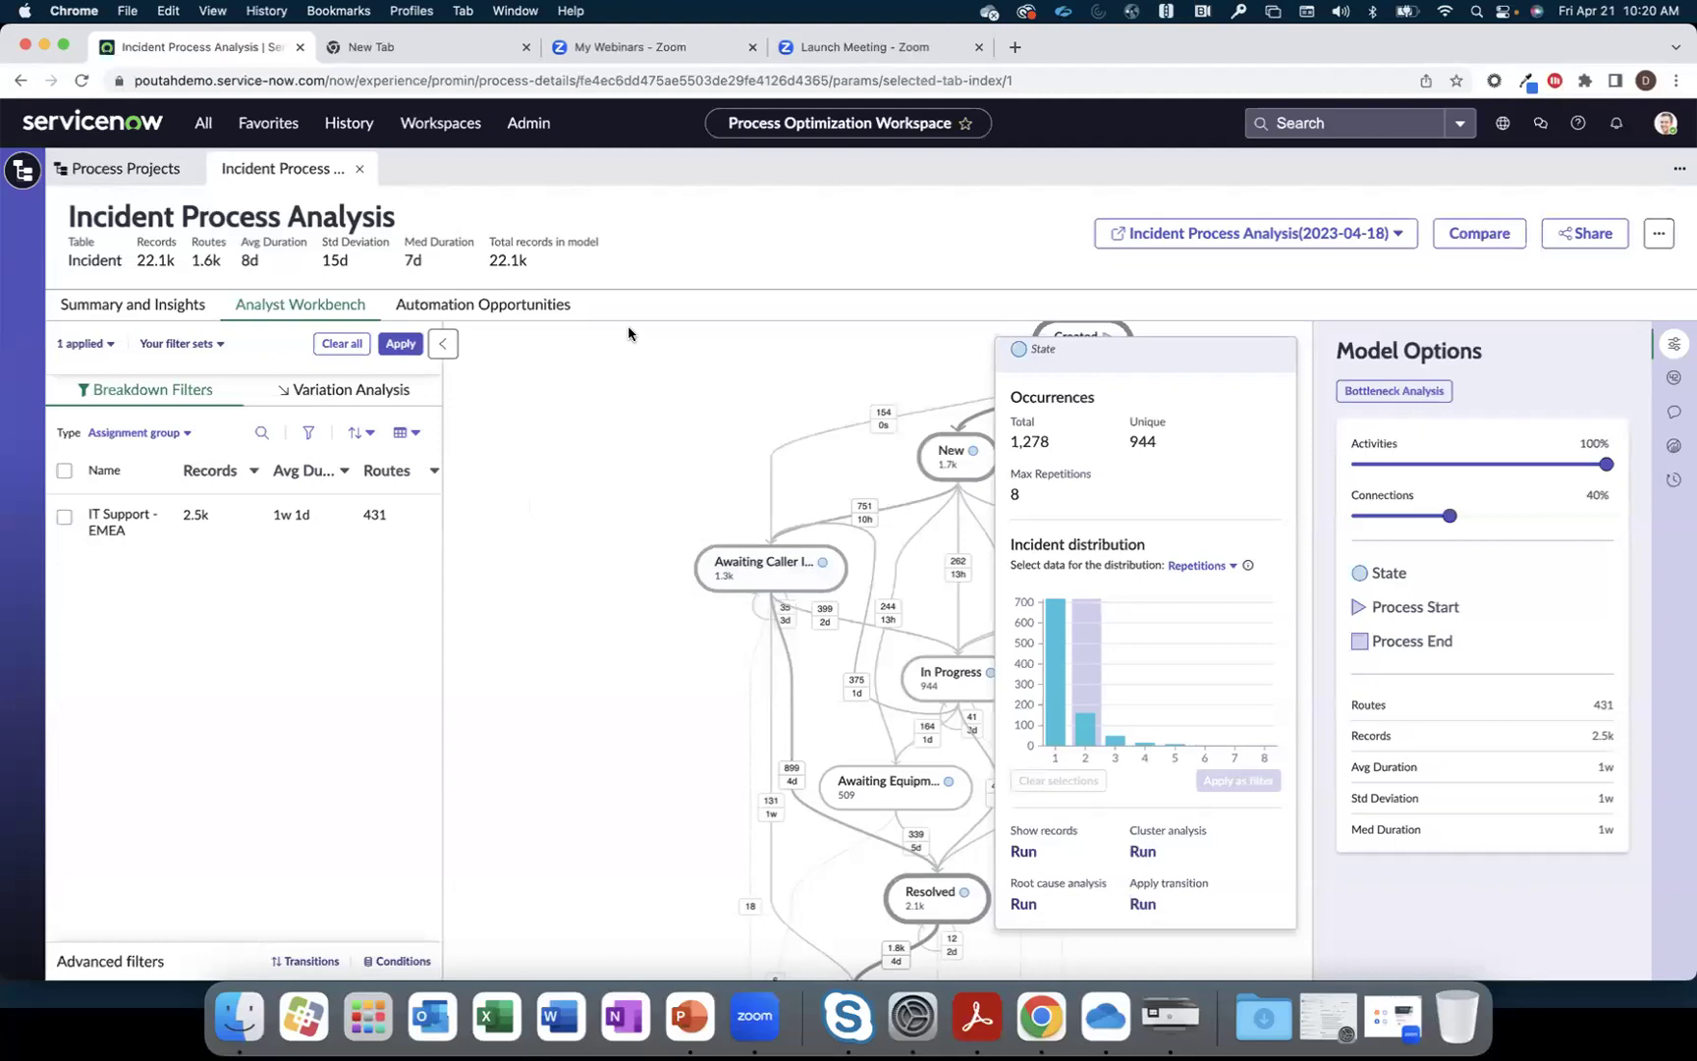
Clear the applied filters in the variation analysis and filter the map to the six-step route with 1.1k records.
{"action": "left_click", "coordinate": [379, 396]}
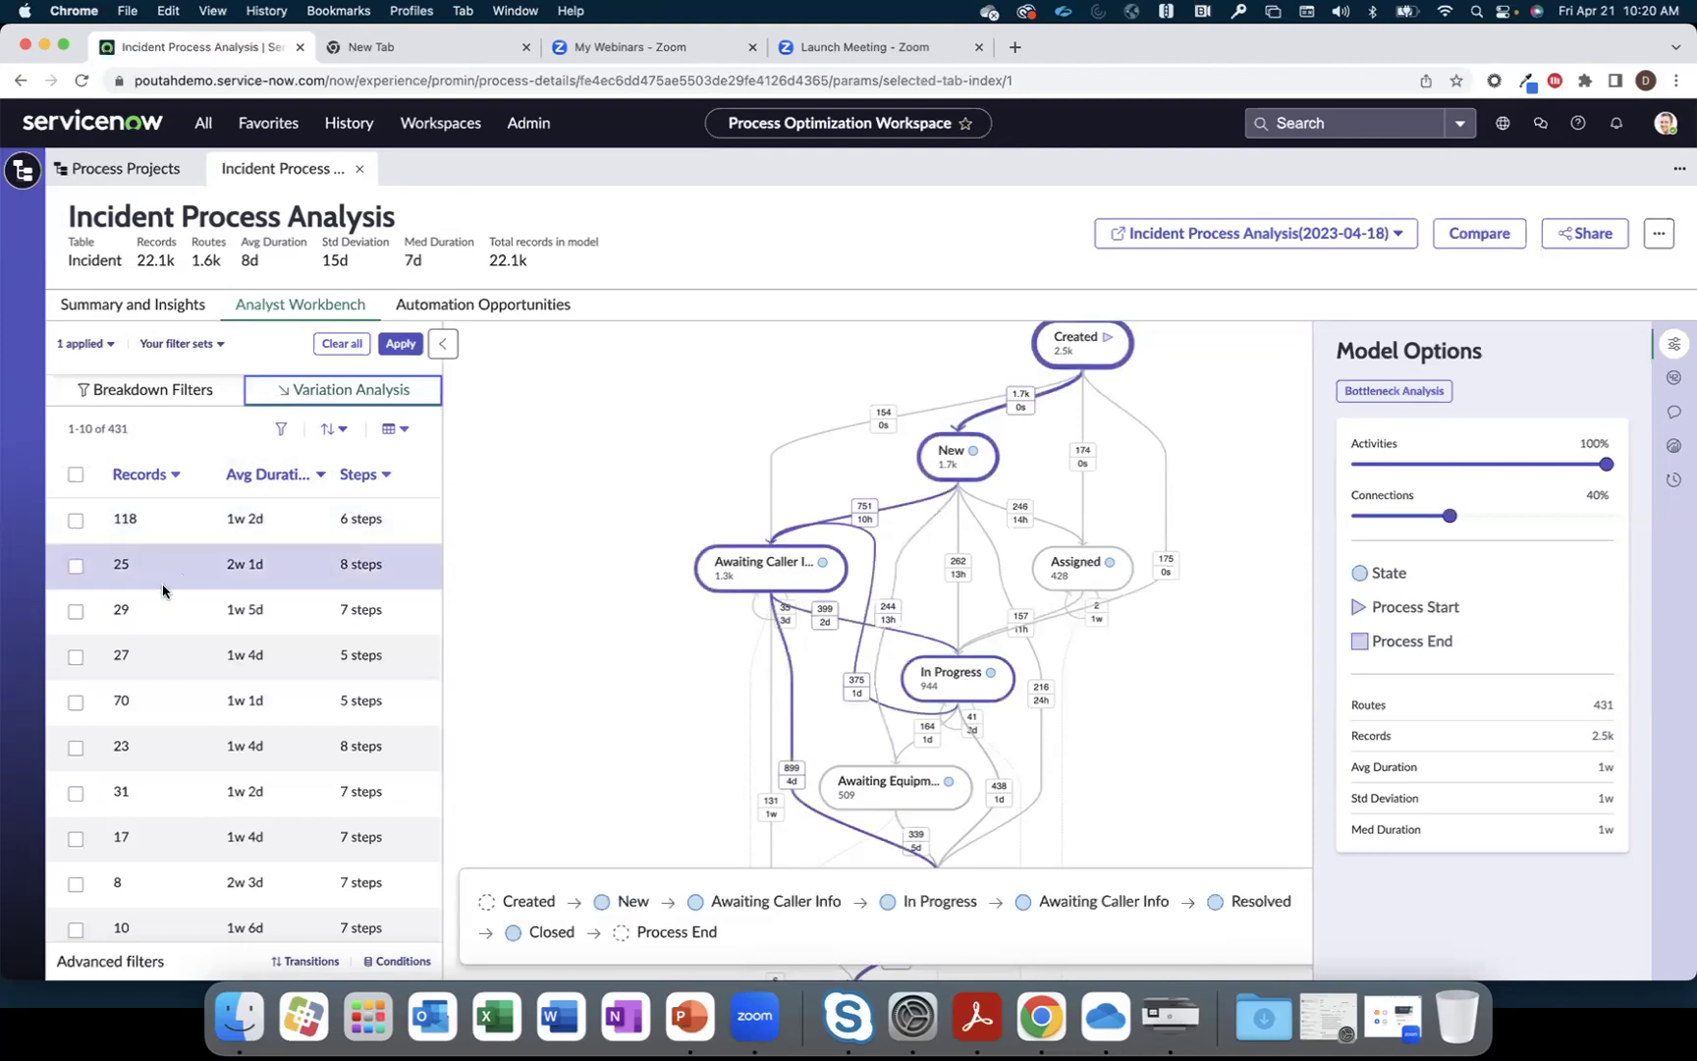
{"action": "left_click", "coordinate": [344, 344]}
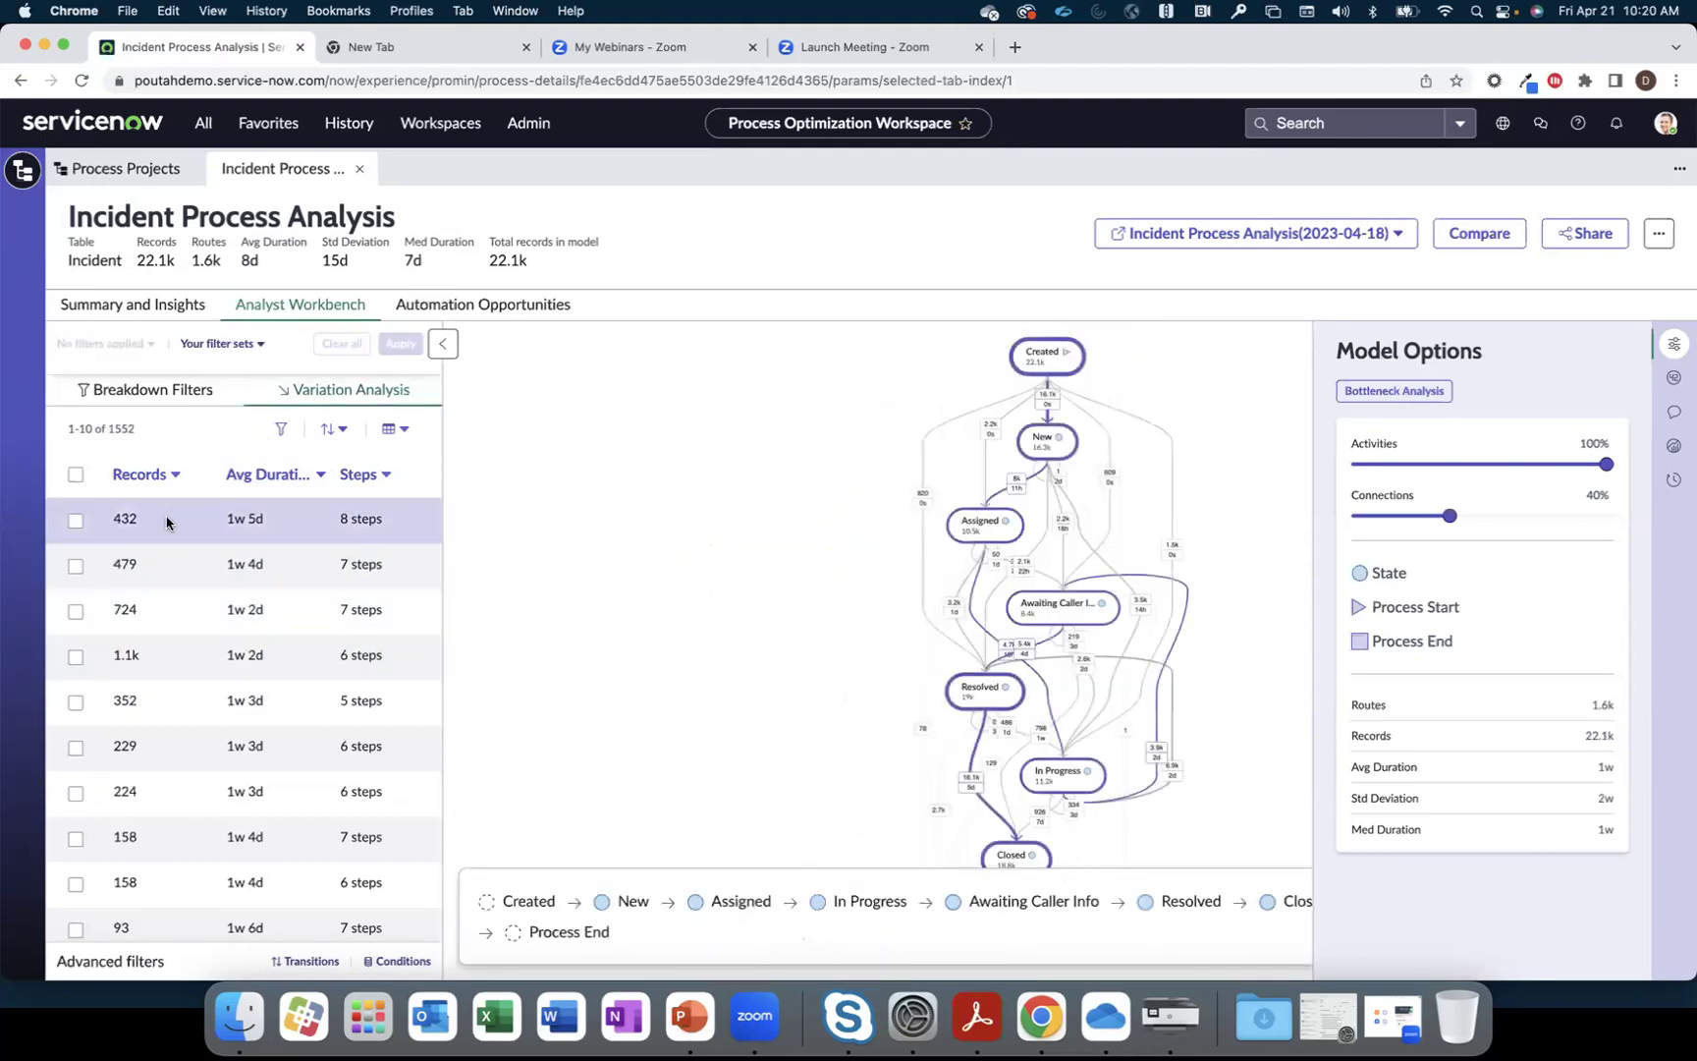
{"action": "left_click", "coordinate": [75, 656]}
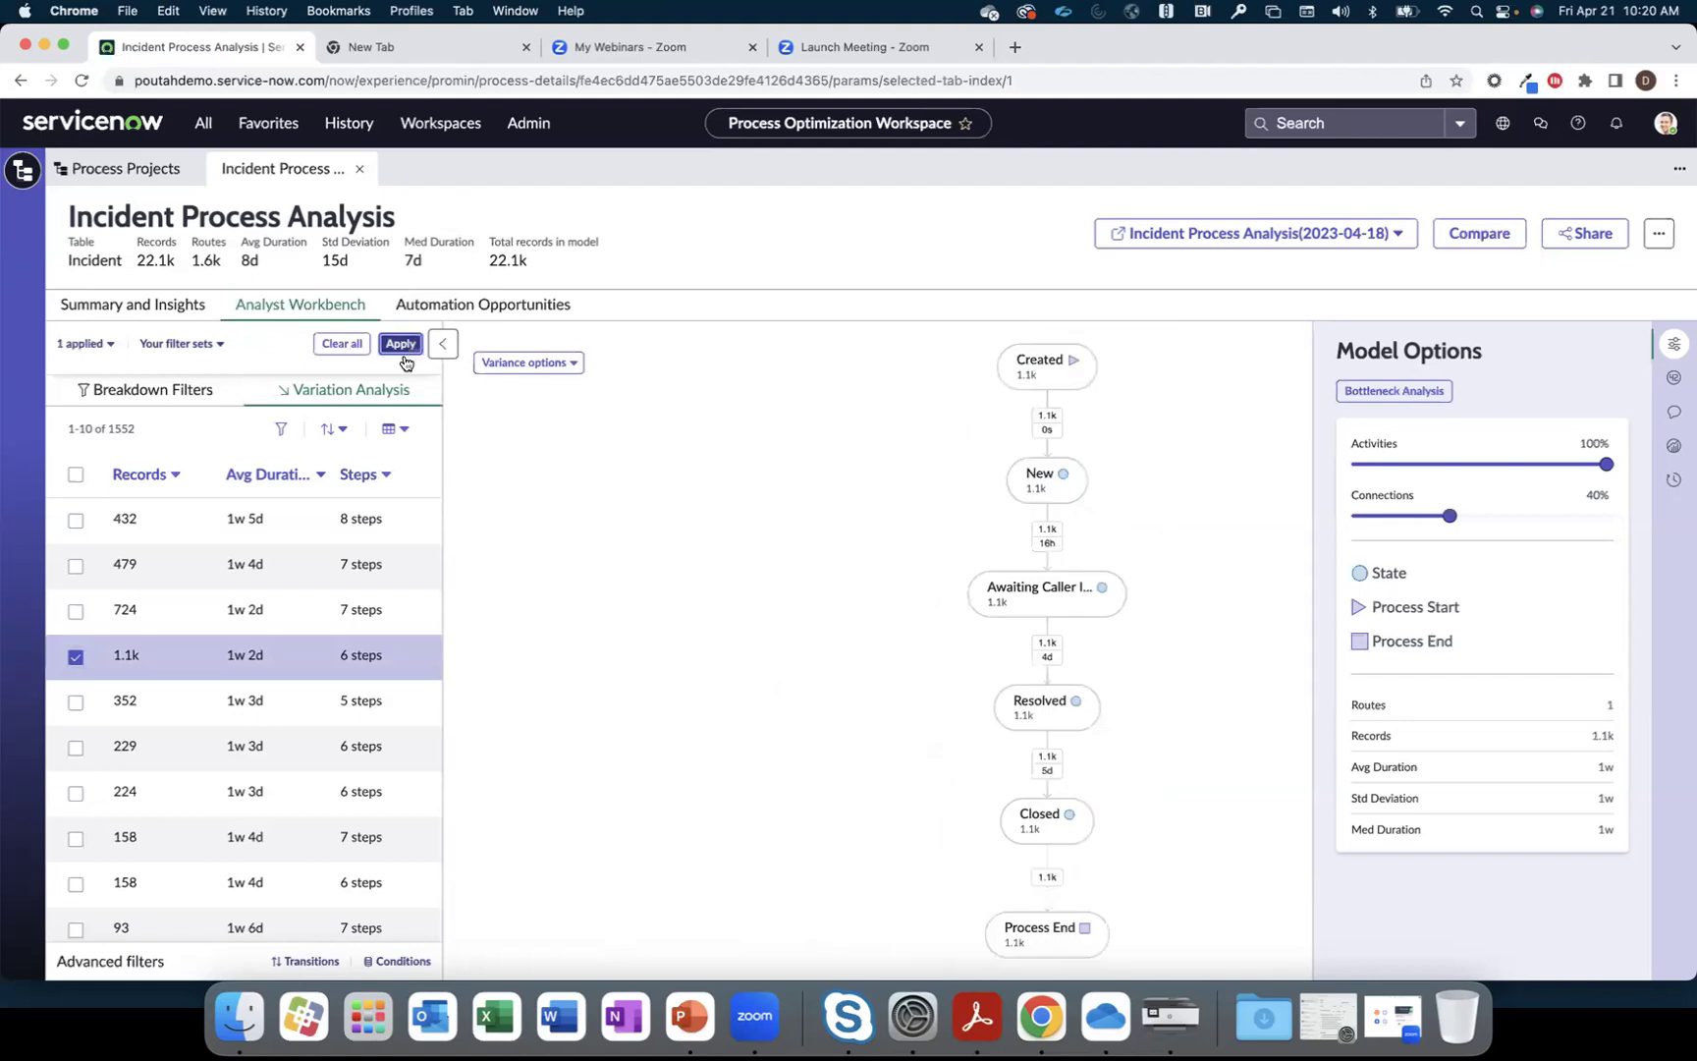
Review the filtered route's variance options, its Awaiting Caller Info to Resolved transition and its breakdown by channel.
{"action": "left_click", "coordinate": [569, 363]}
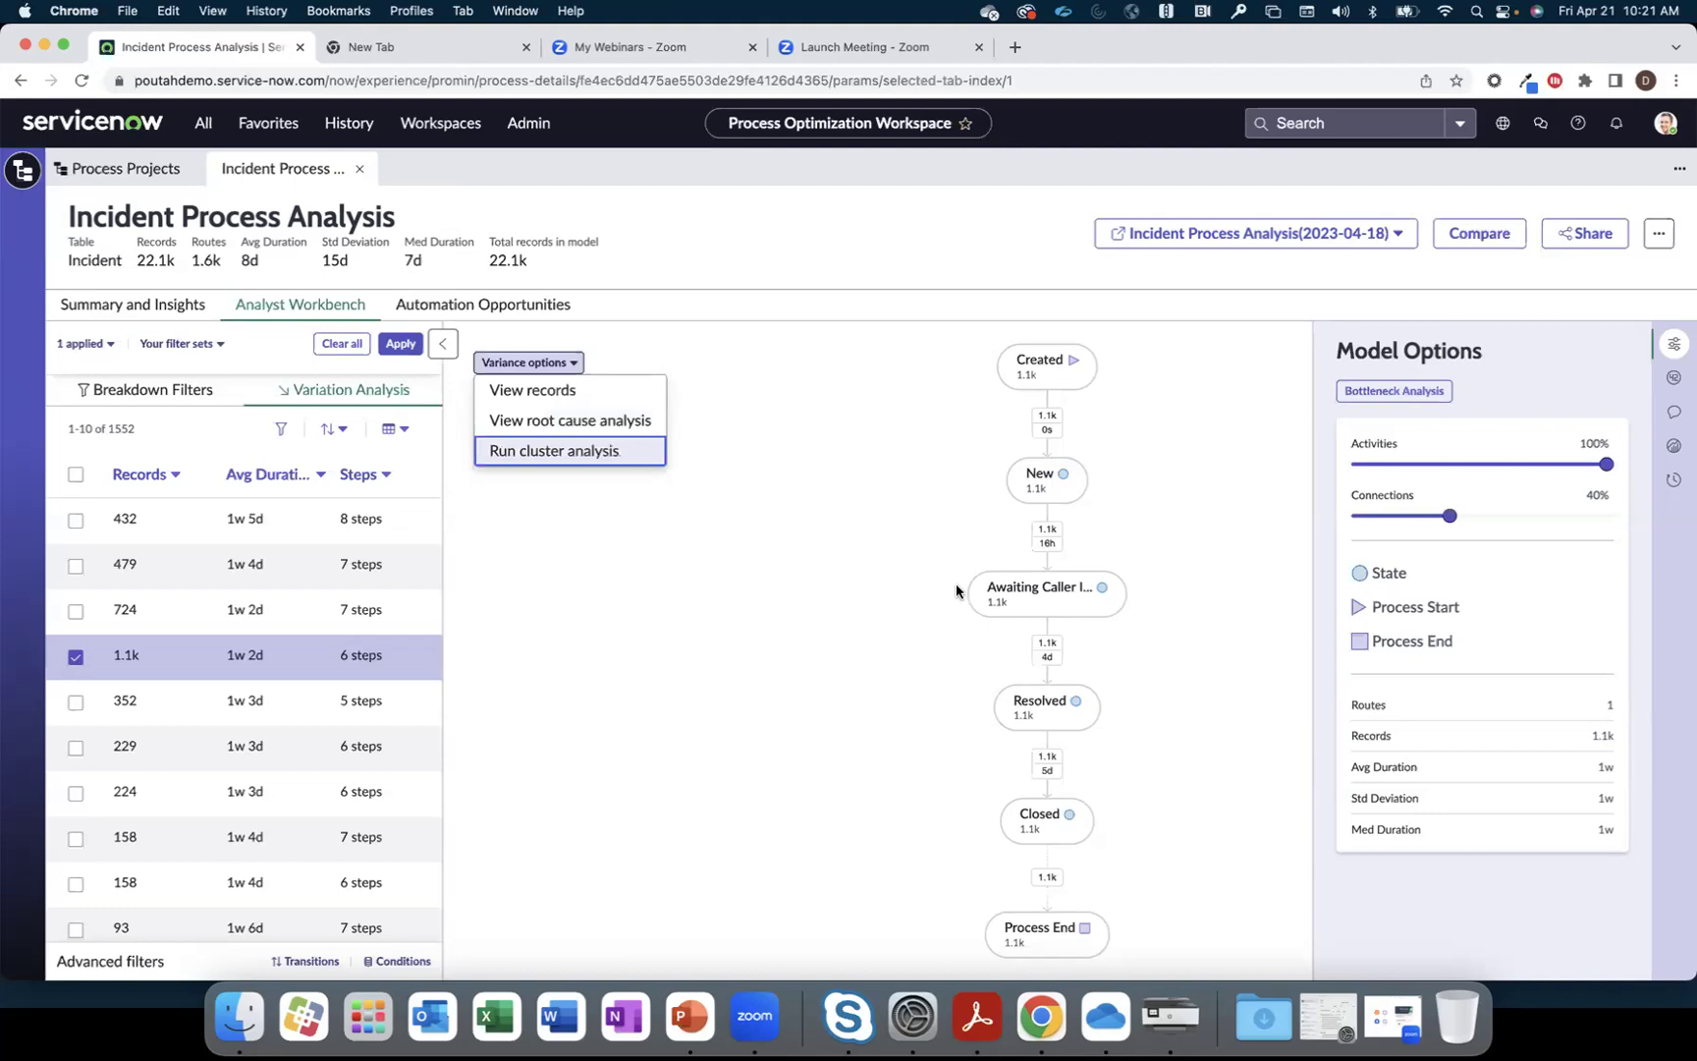
{"action": "left_click", "coordinate": [1048, 647]}
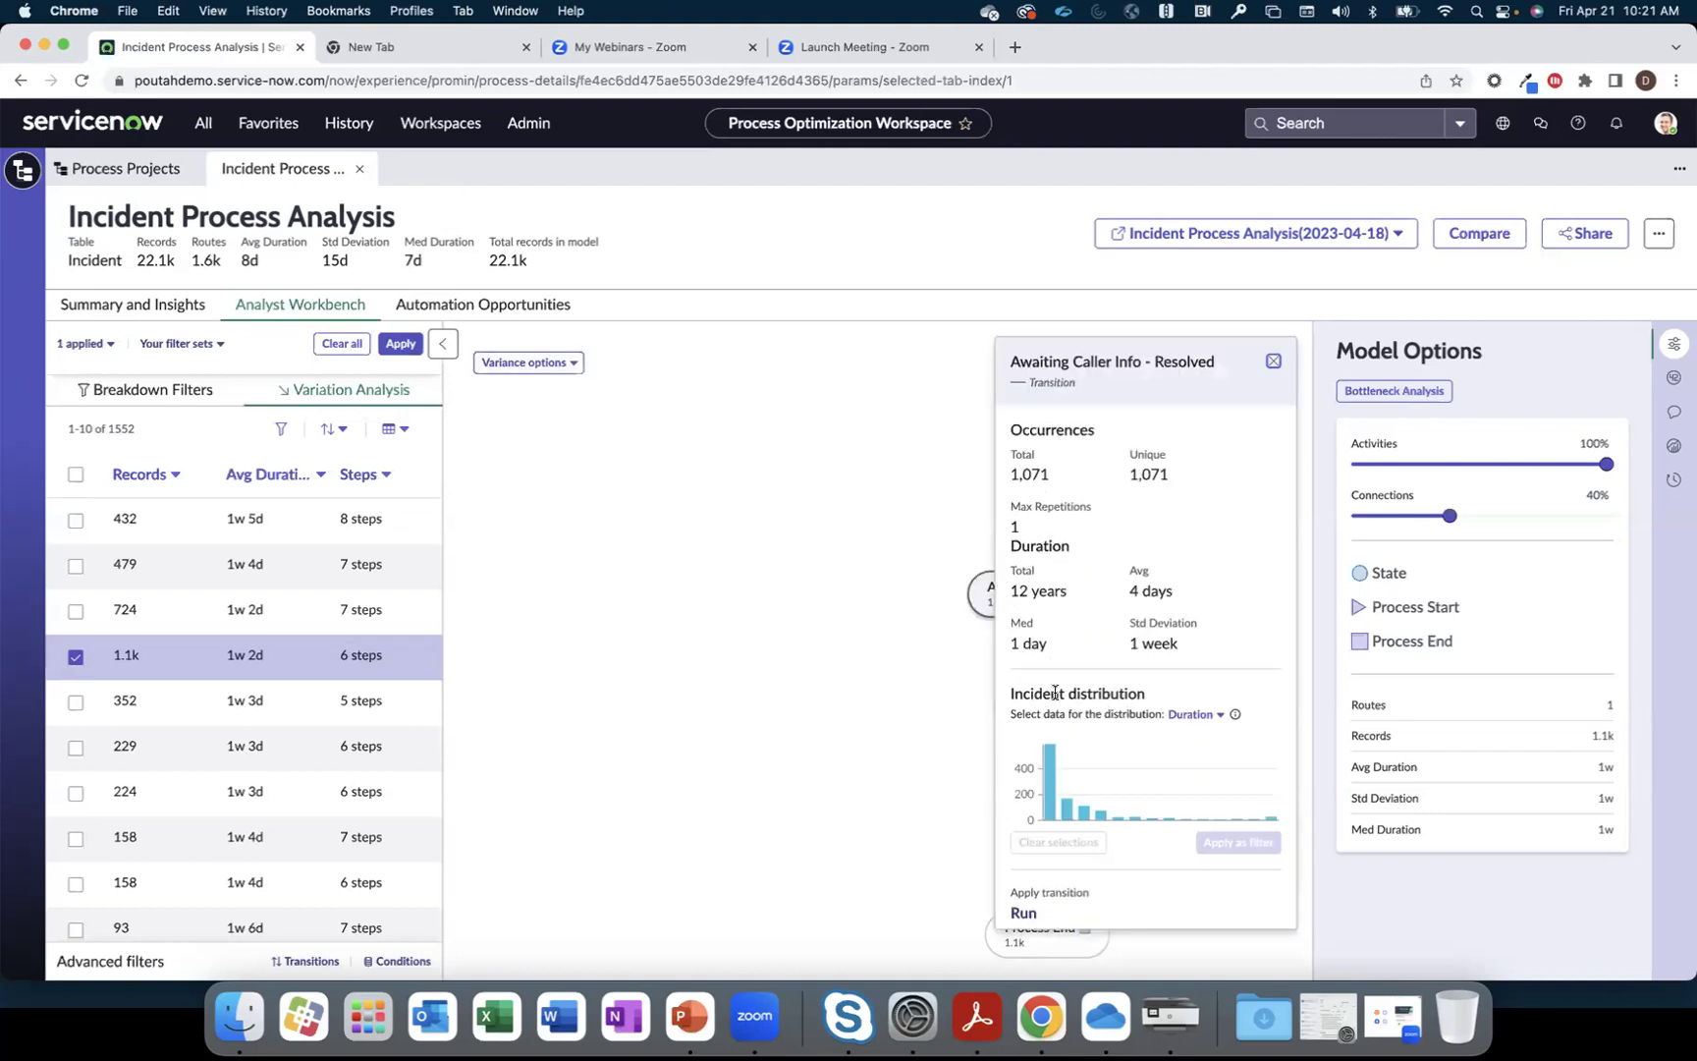
{"action": "left_click", "coordinate": [200, 391]}
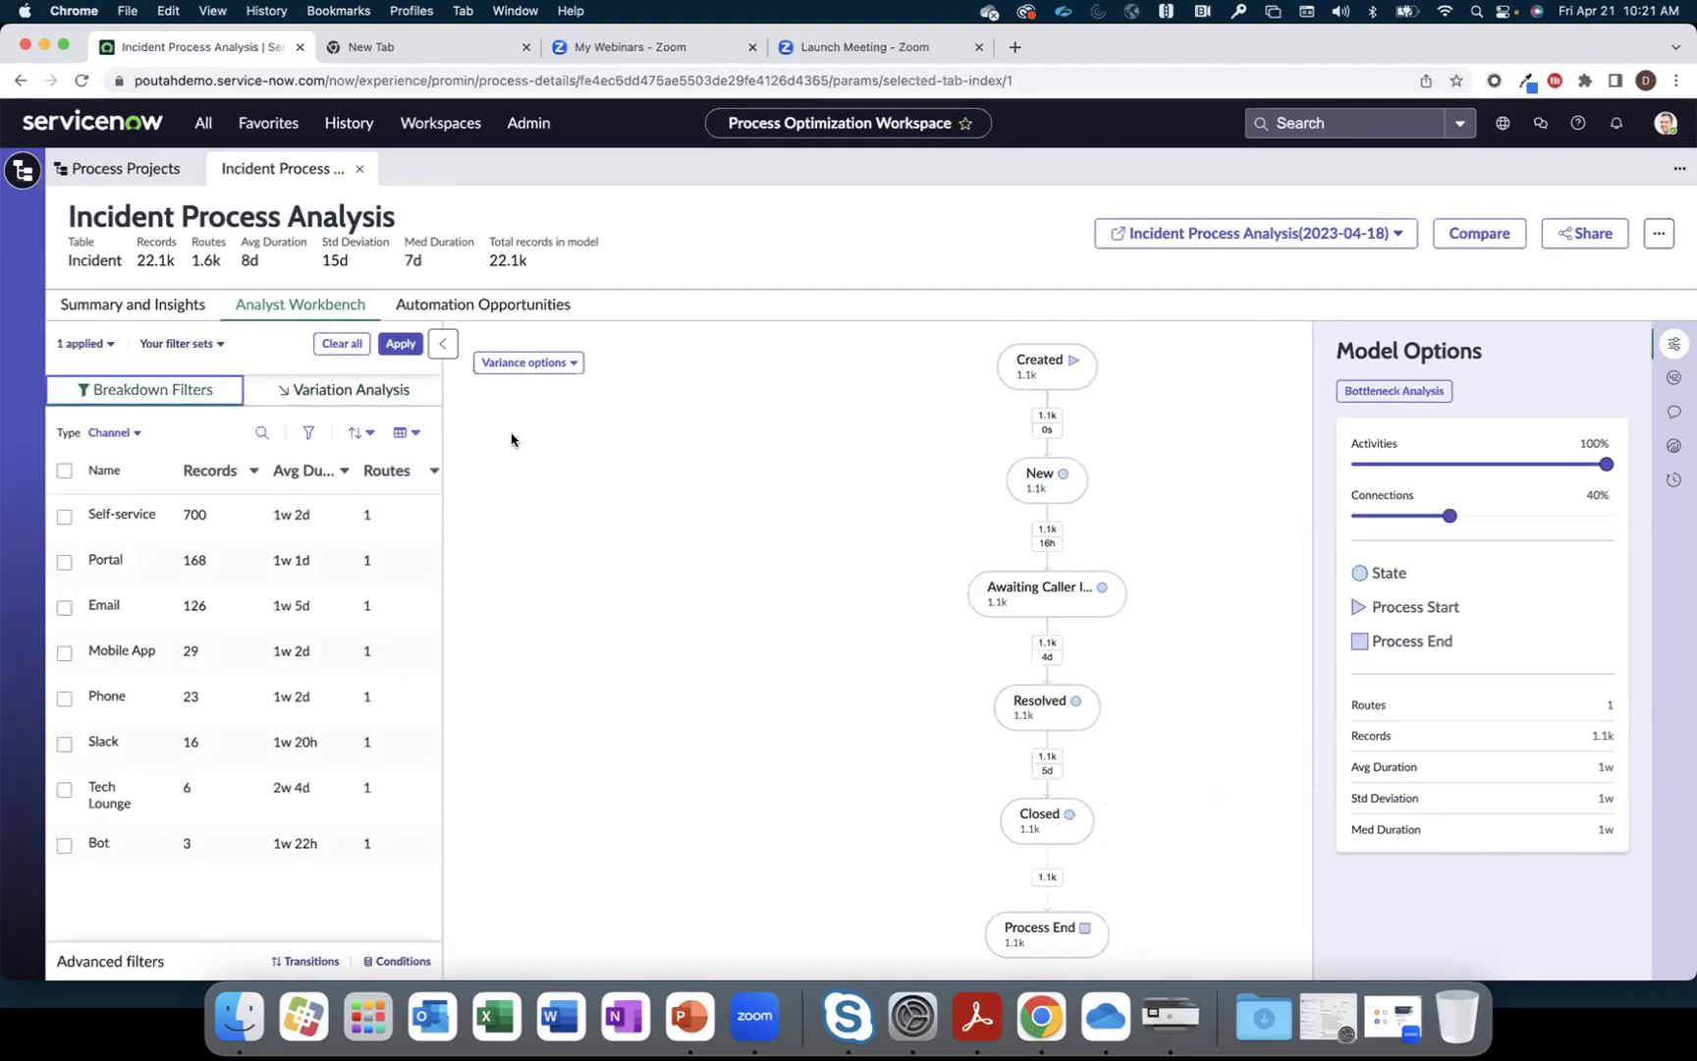
Clear the route filter and inspect the Awaiting Caller Info and Resolved states on the full process map.
{"action": "left_click", "coordinate": [342, 343]}
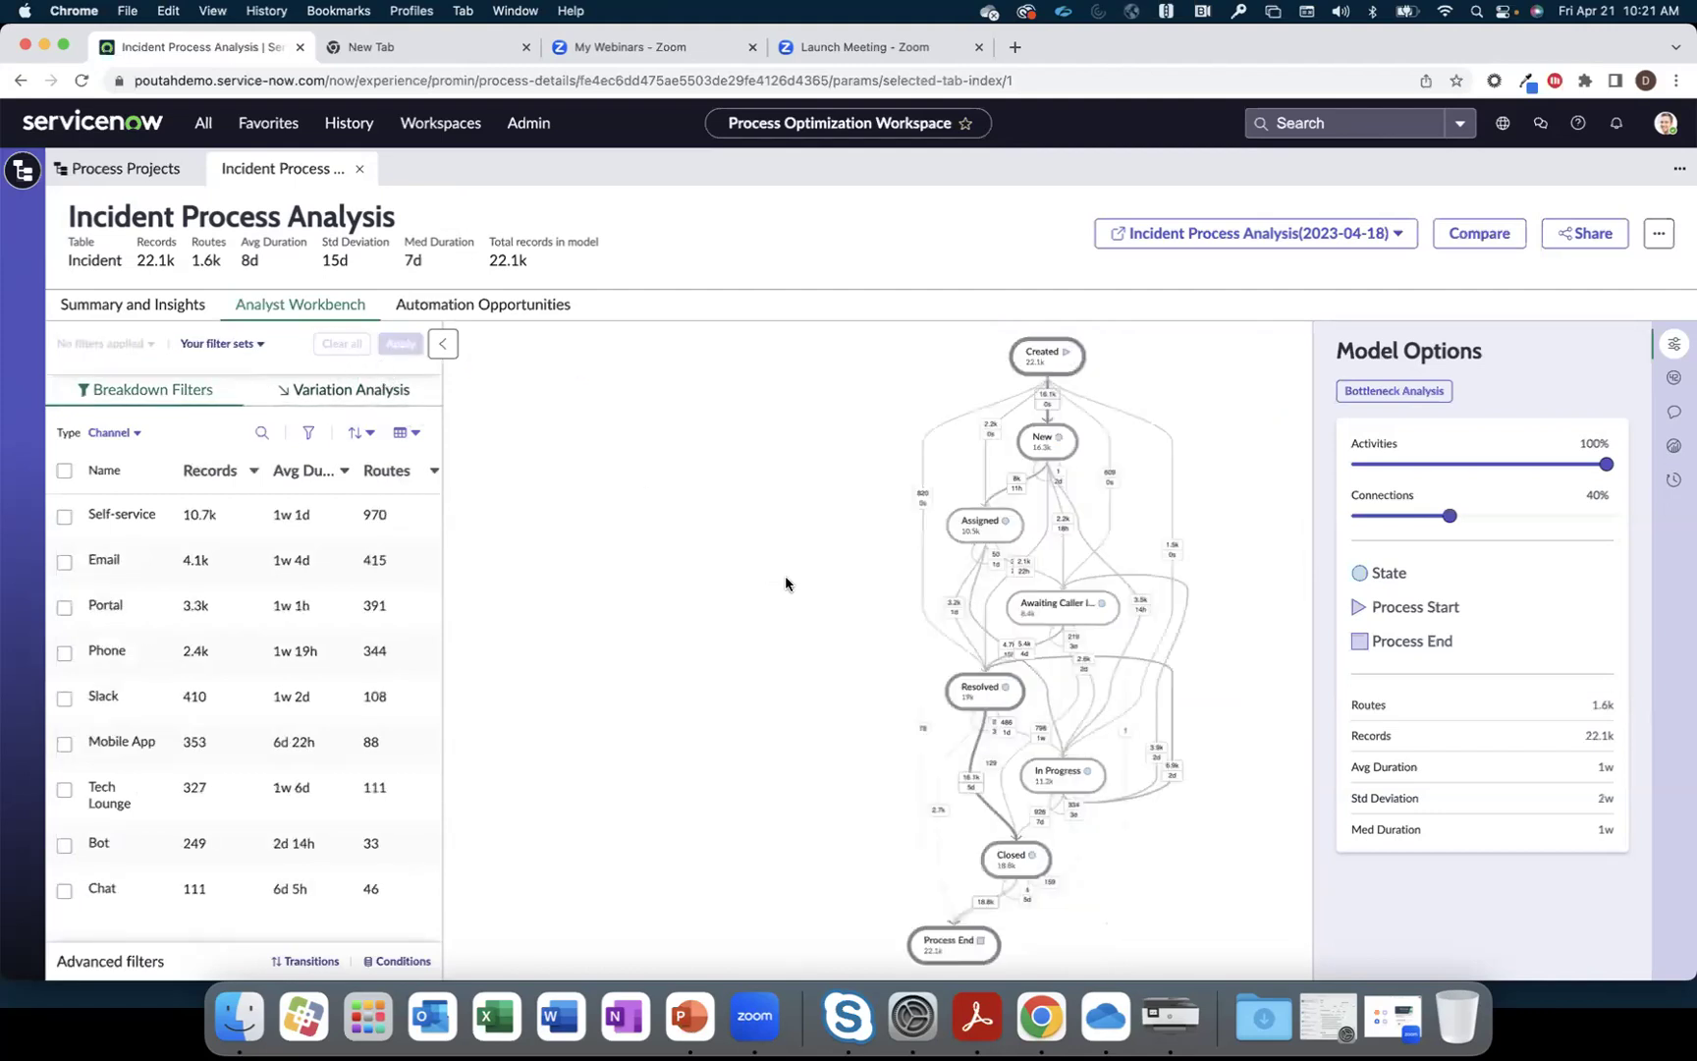
{"action": "left_click", "coordinate": [1051, 603]}
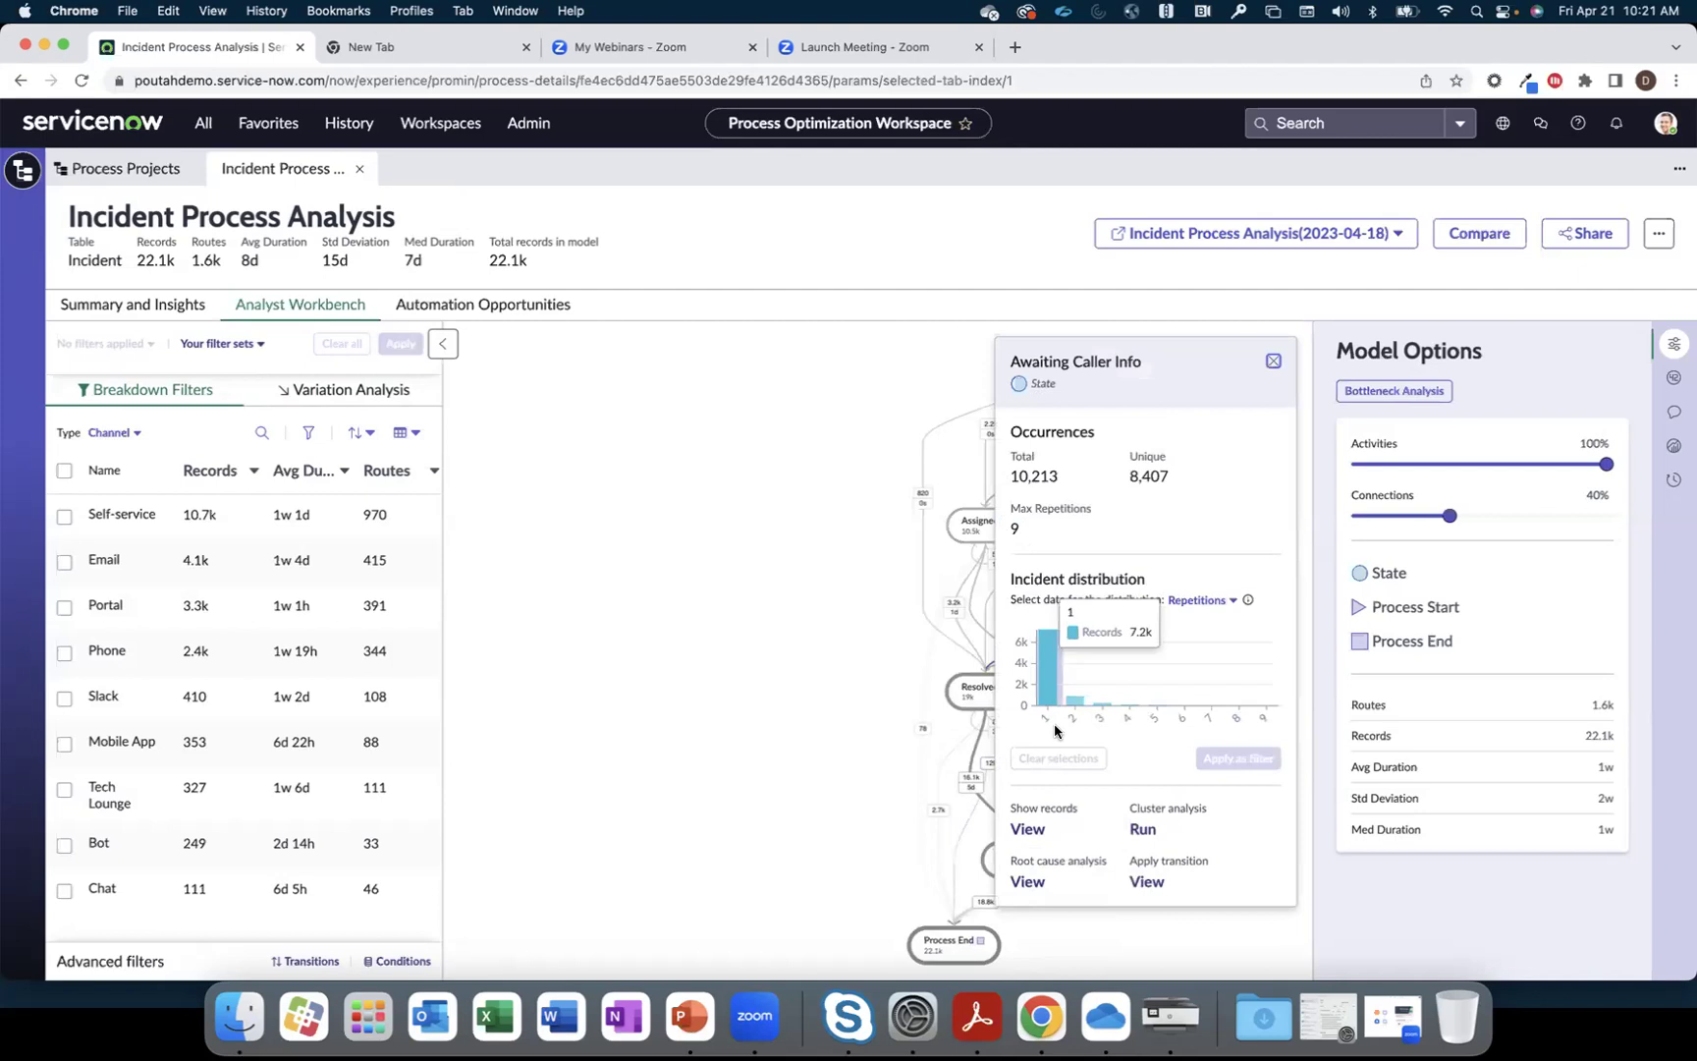
{"action": "left_click", "coordinate": [970, 701]}
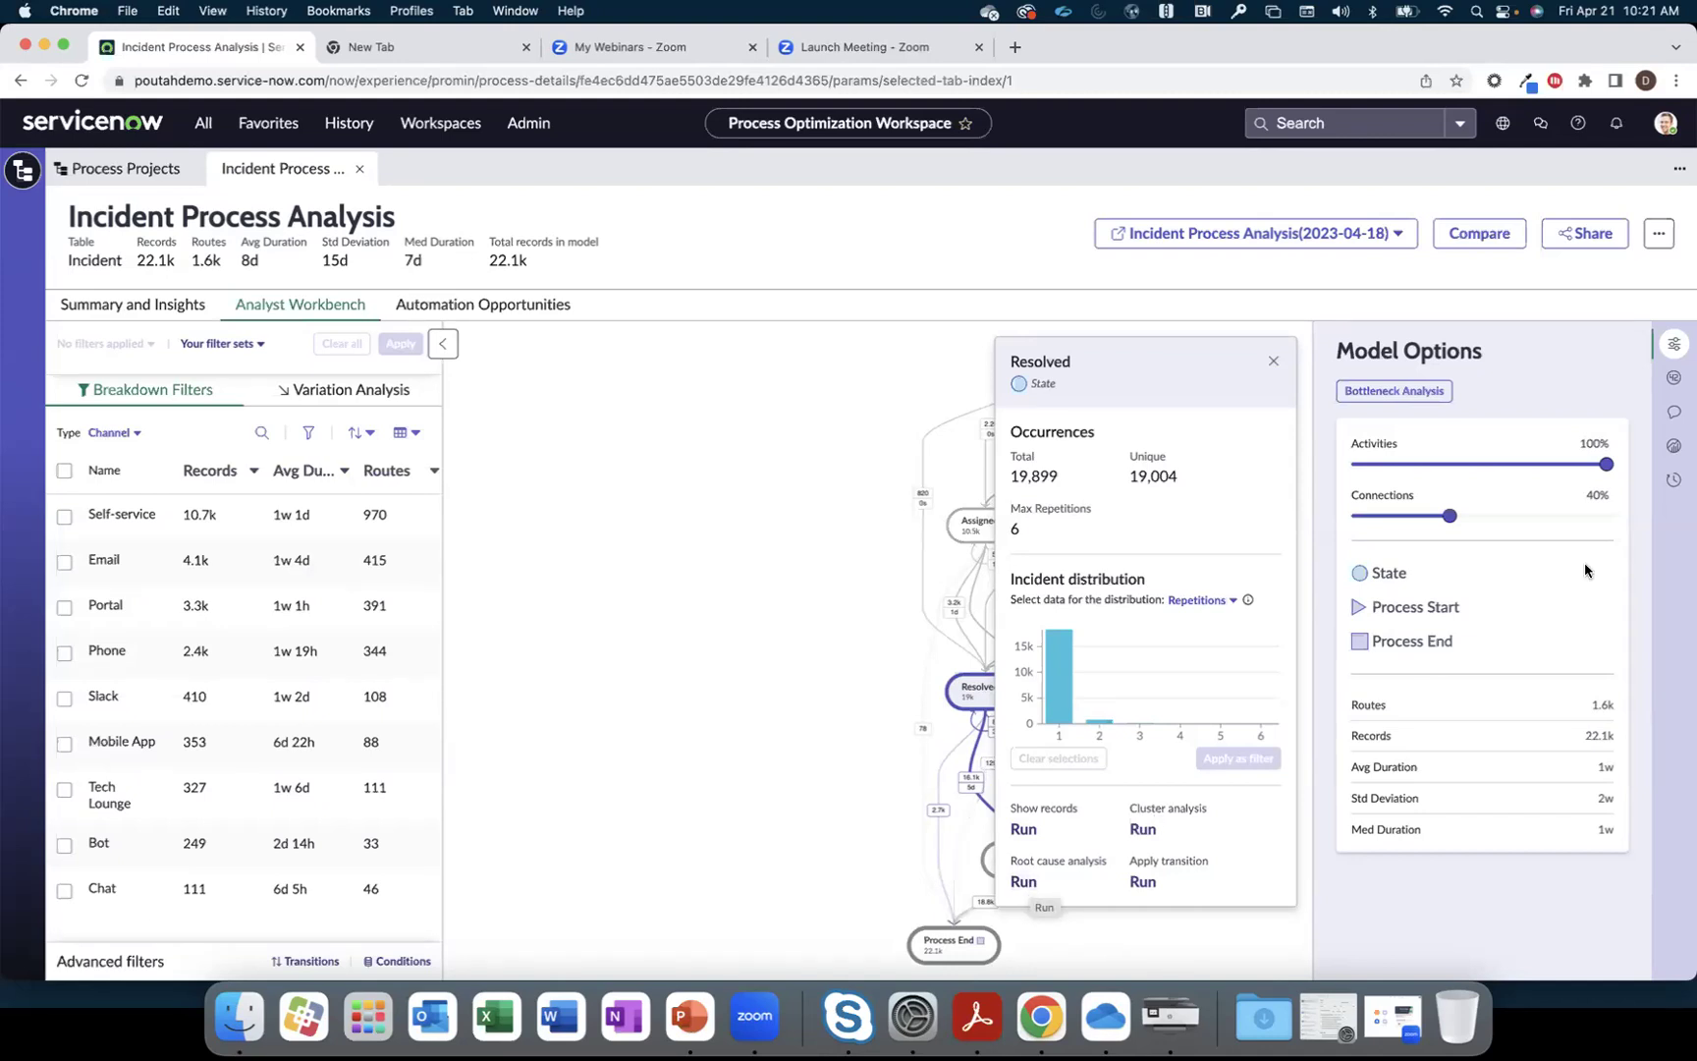
View the scheduled Automated Root Cause Analysis result for the Awaiting Caller Info activity, then close it.
{"action": "left_click", "coordinate": [1673, 484]}
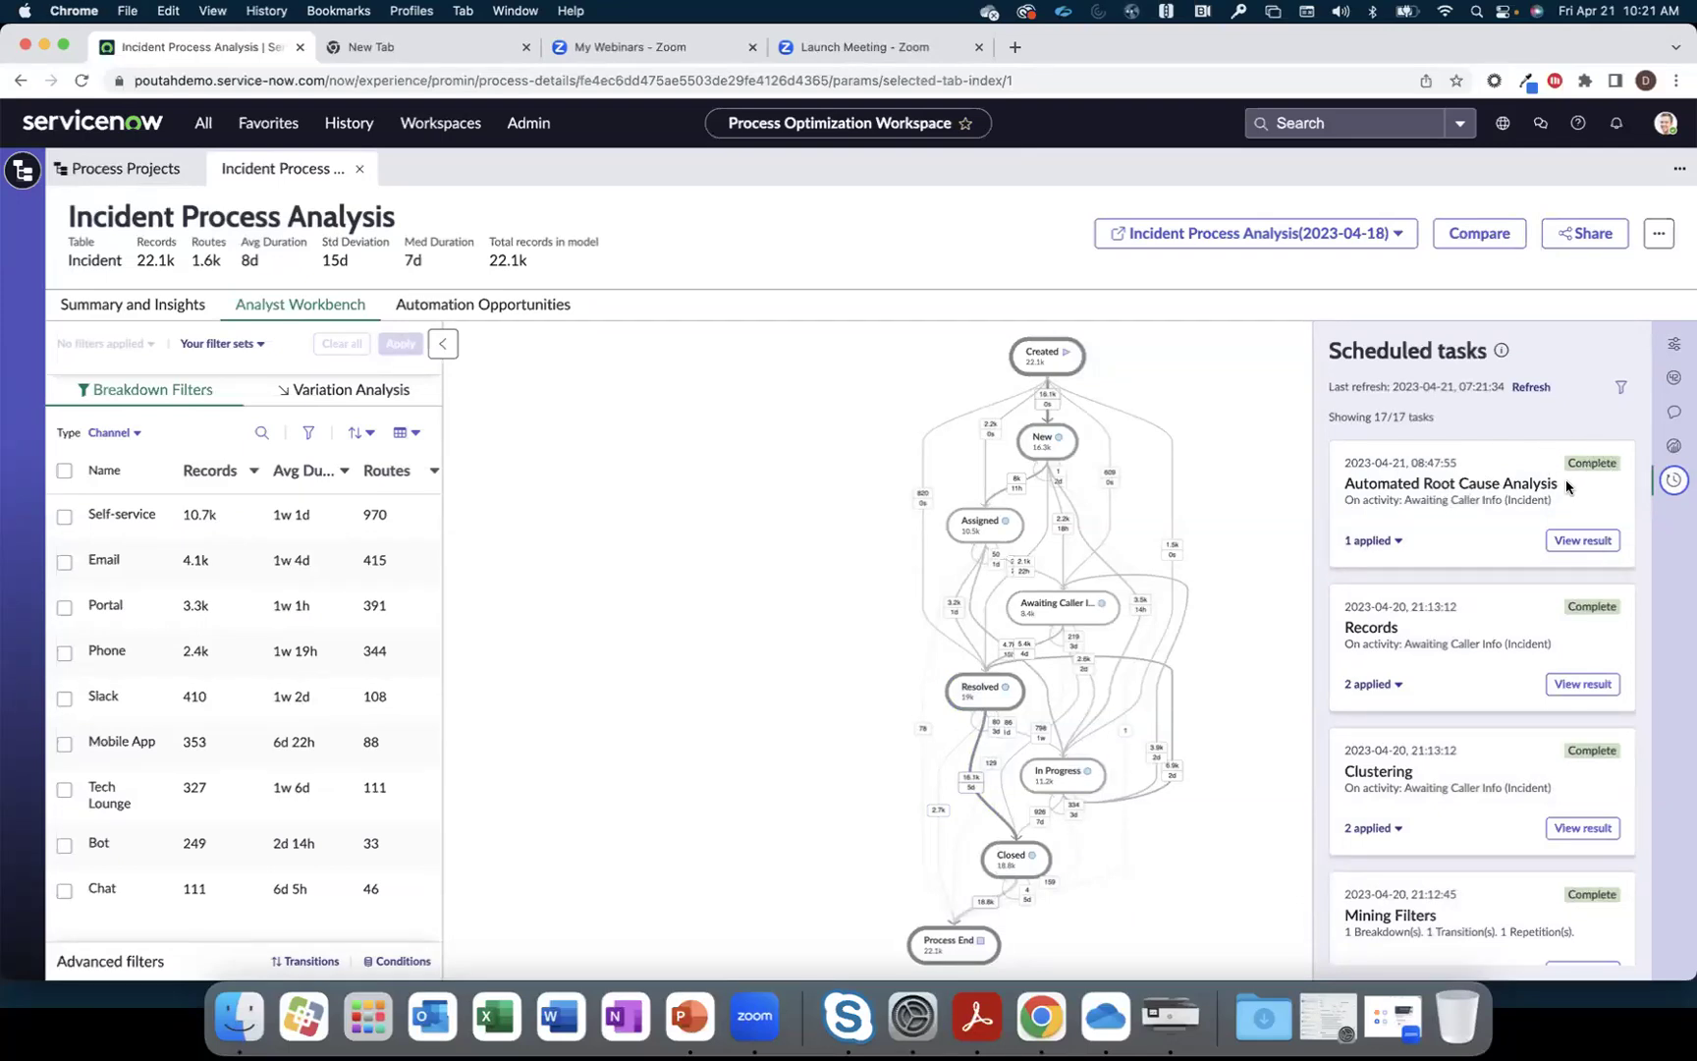
{"action": "left_click", "coordinate": [1569, 547]}
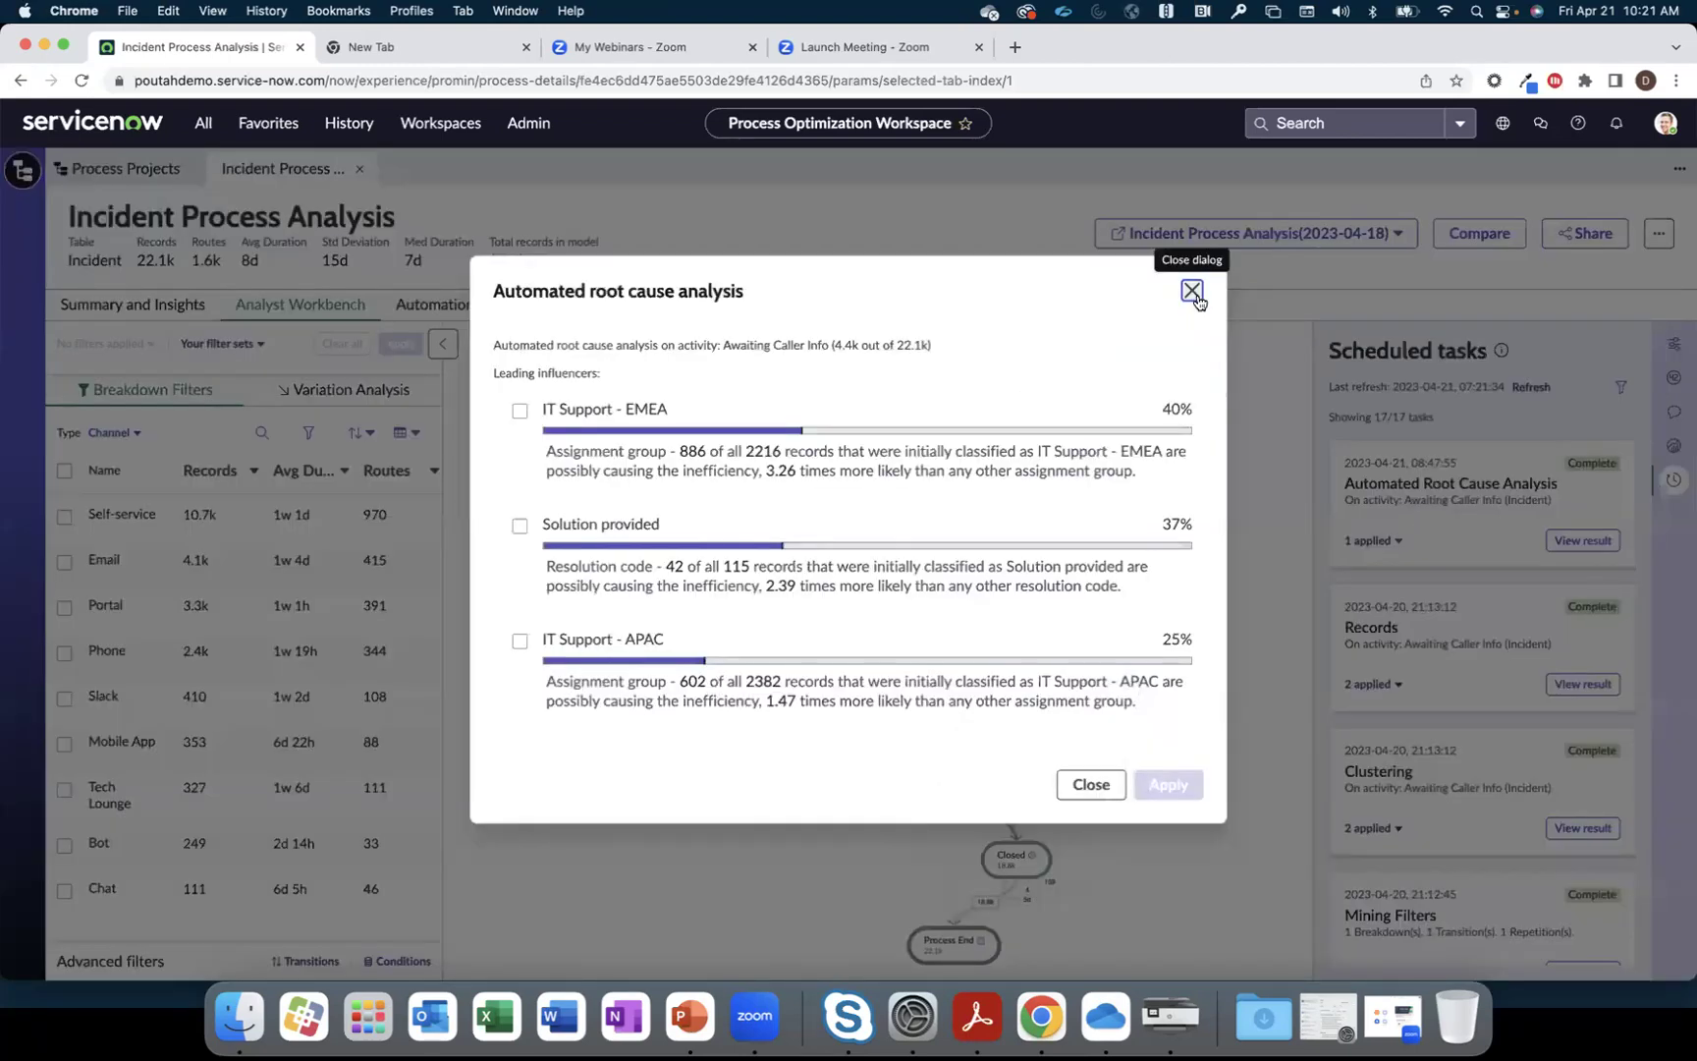
{"action": "left_click", "coordinate": [1193, 292]}
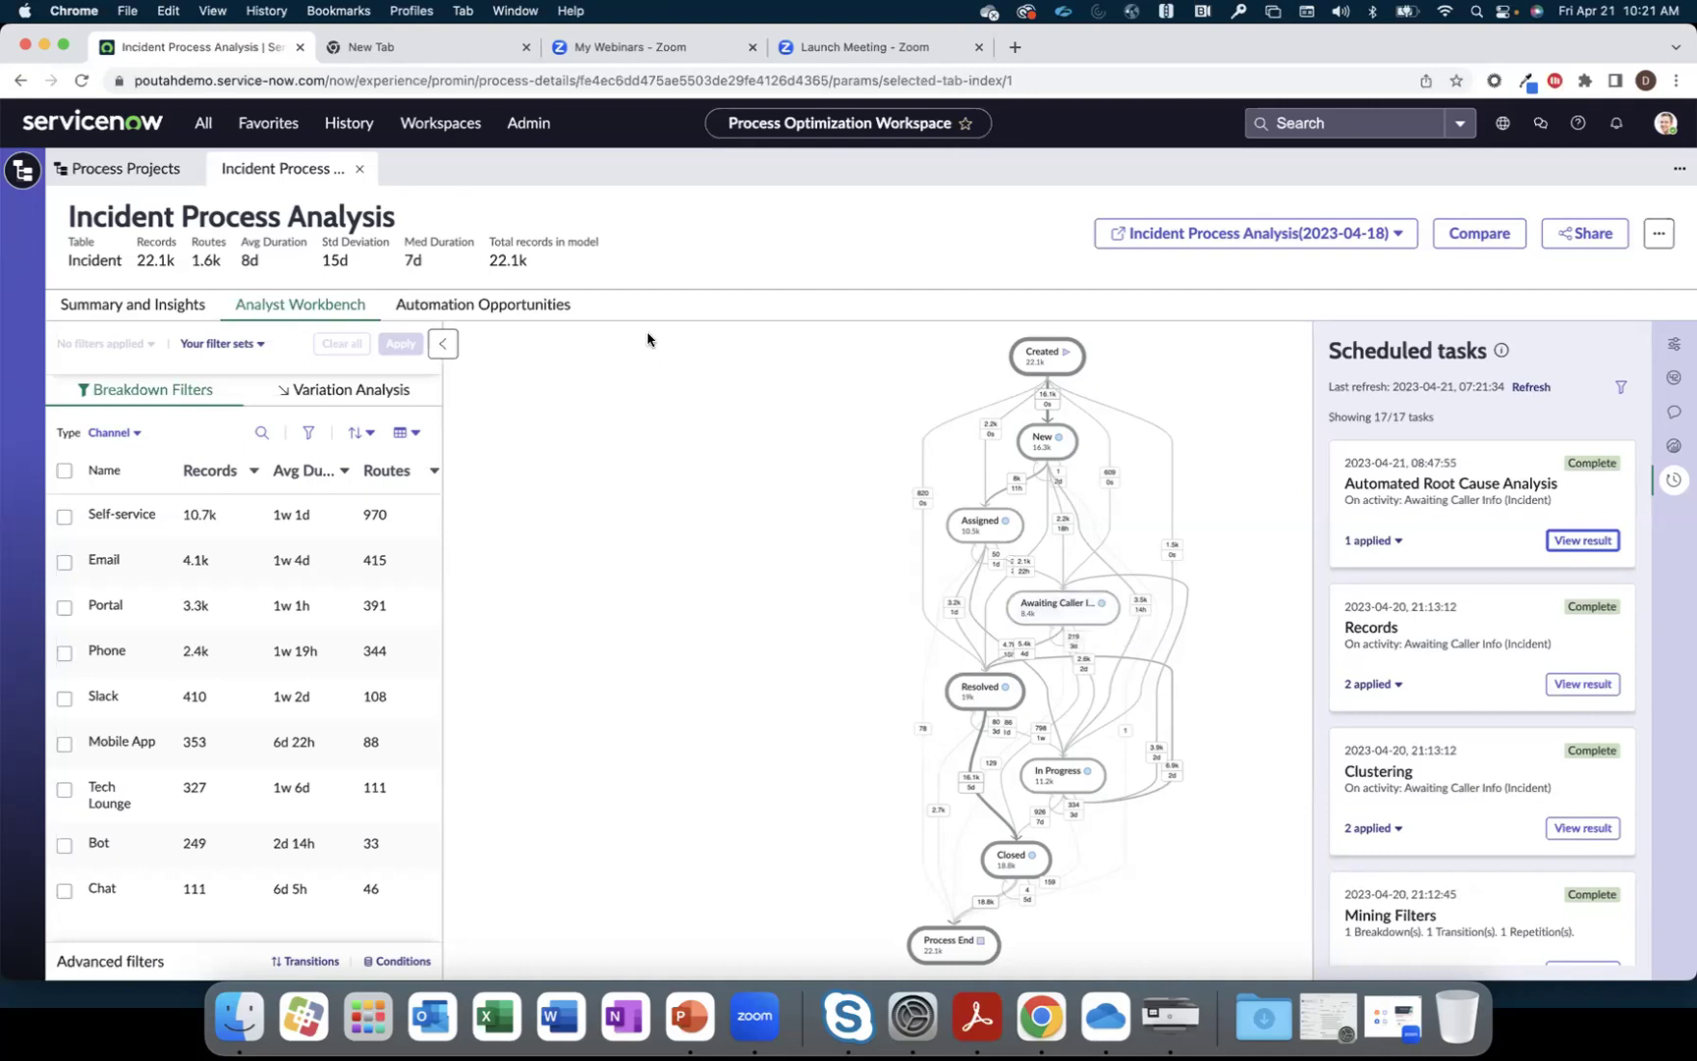
Find Process Configurations in the application navigator and open the incident table's configuration record.
{"action": "left_click", "coordinate": [200, 129]}
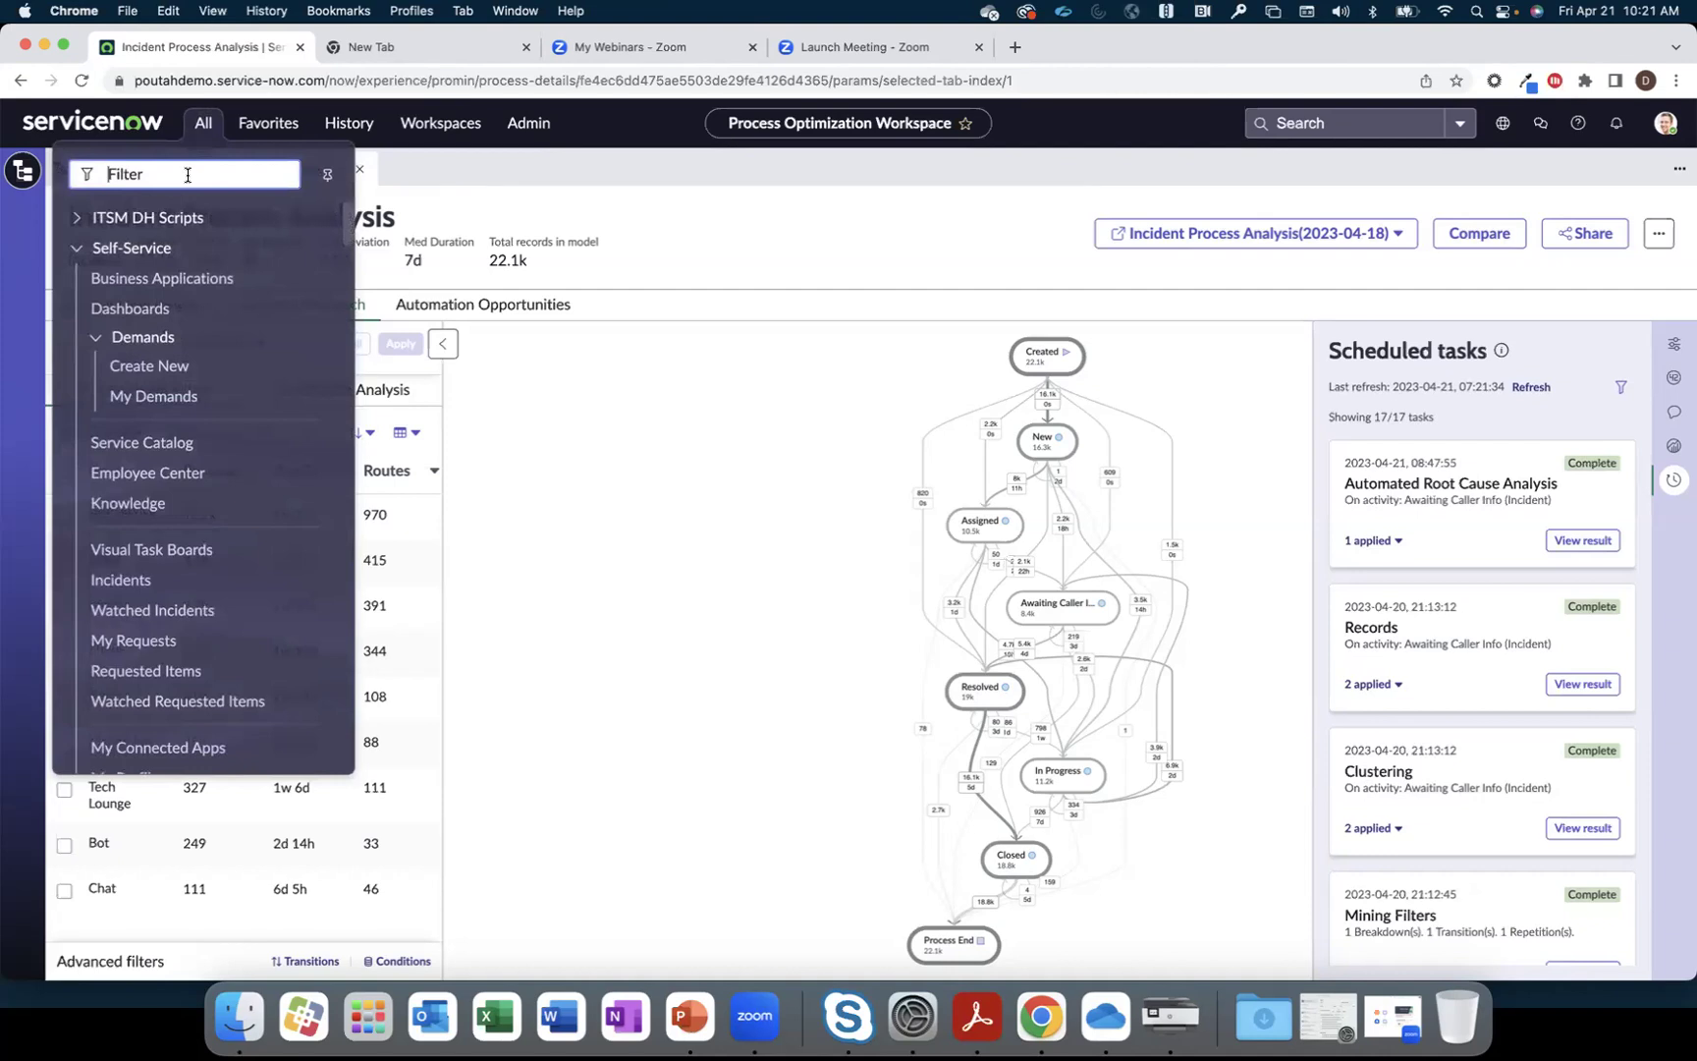
{"action": "type", "text": "Proc"}
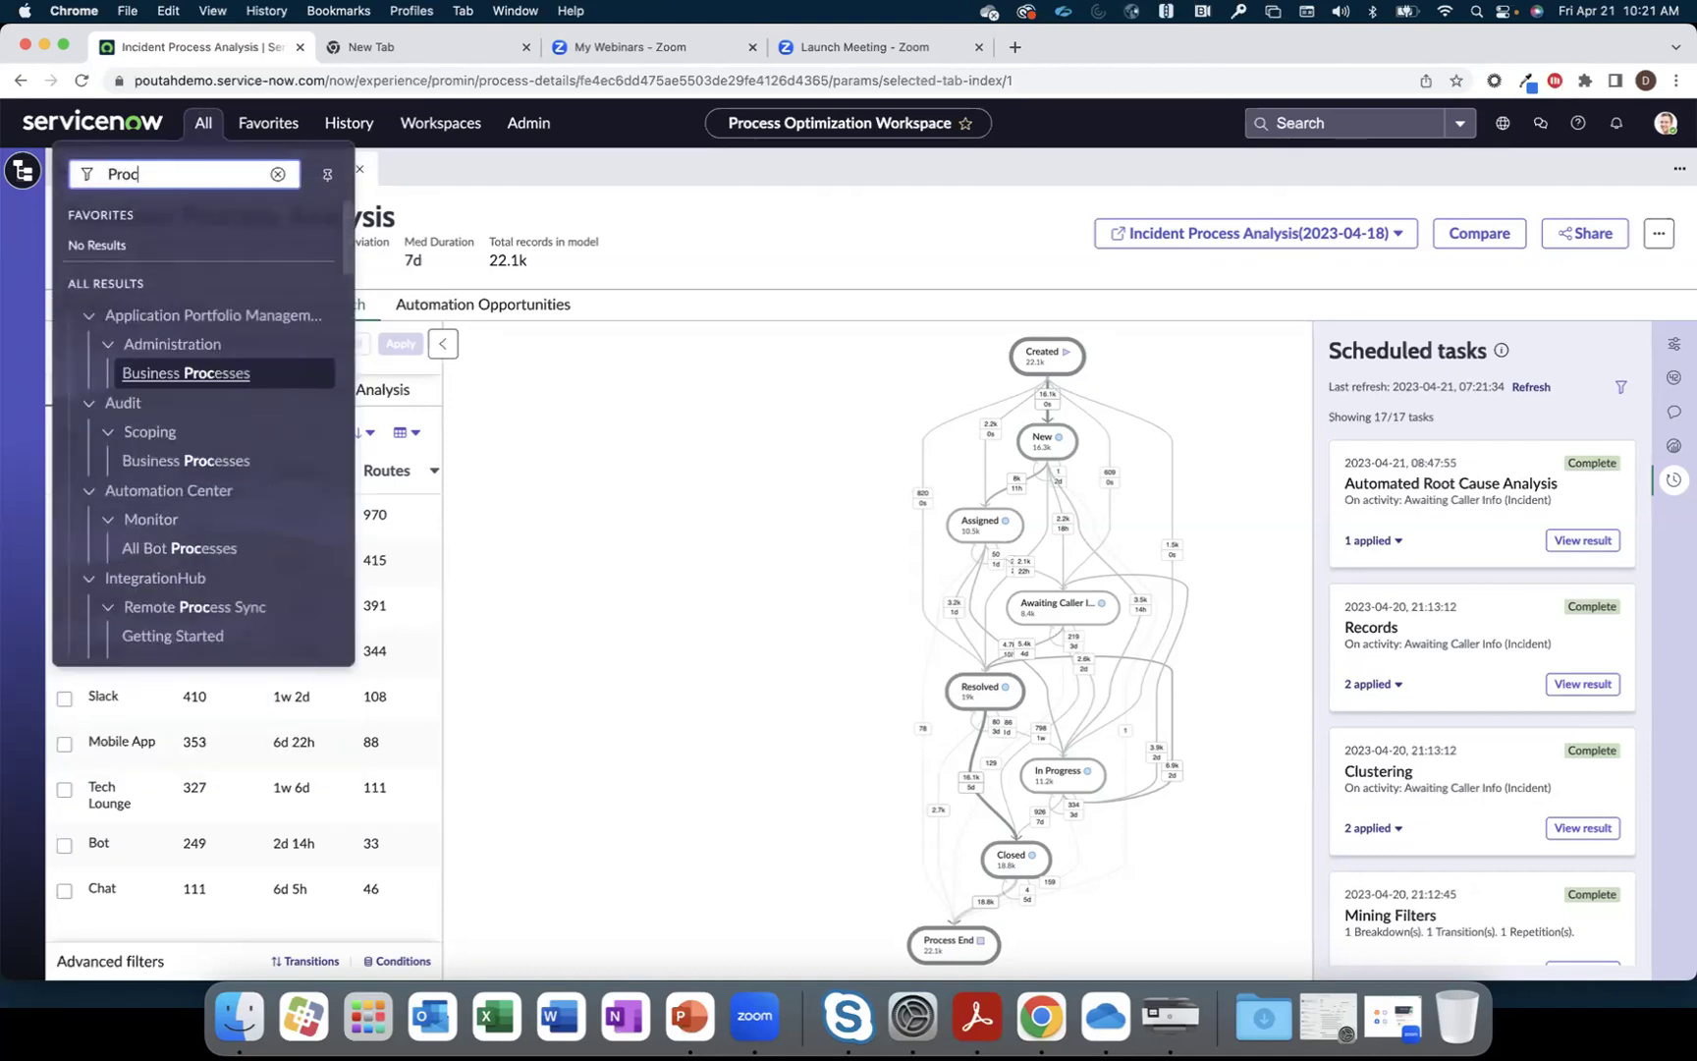
{"action": "type", "text": "ess Con"}
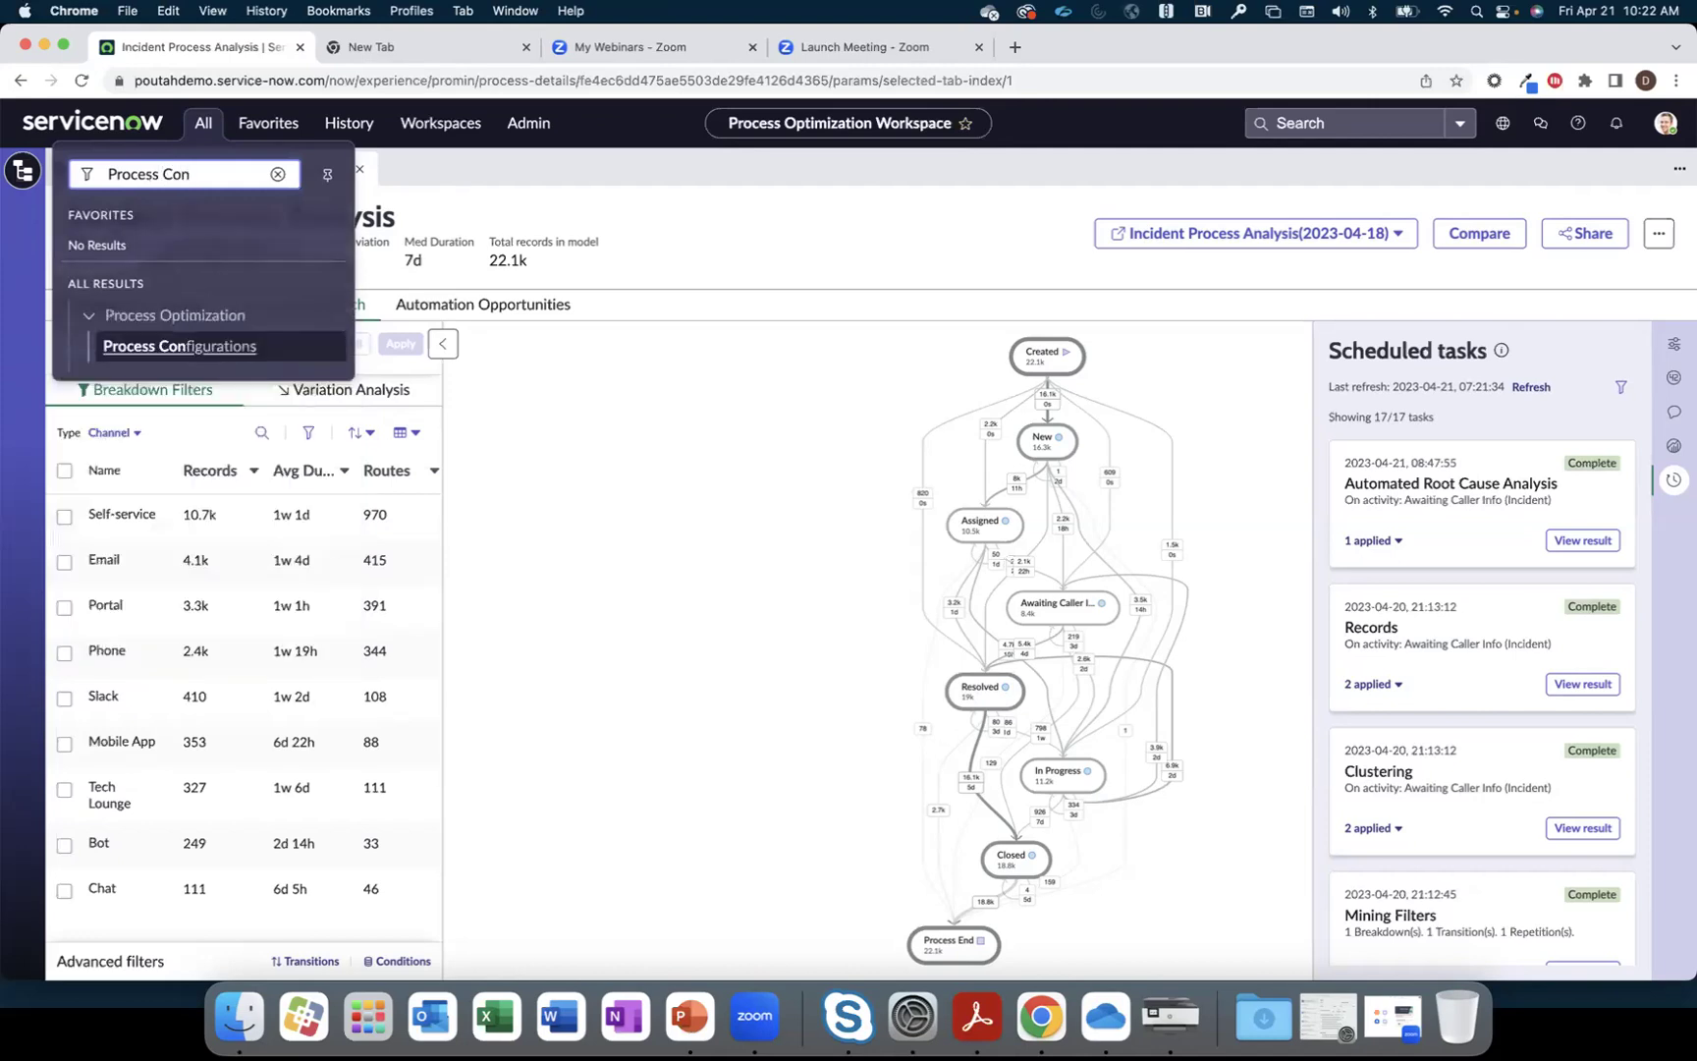
{"action": "left_click", "coordinate": [155, 346]}
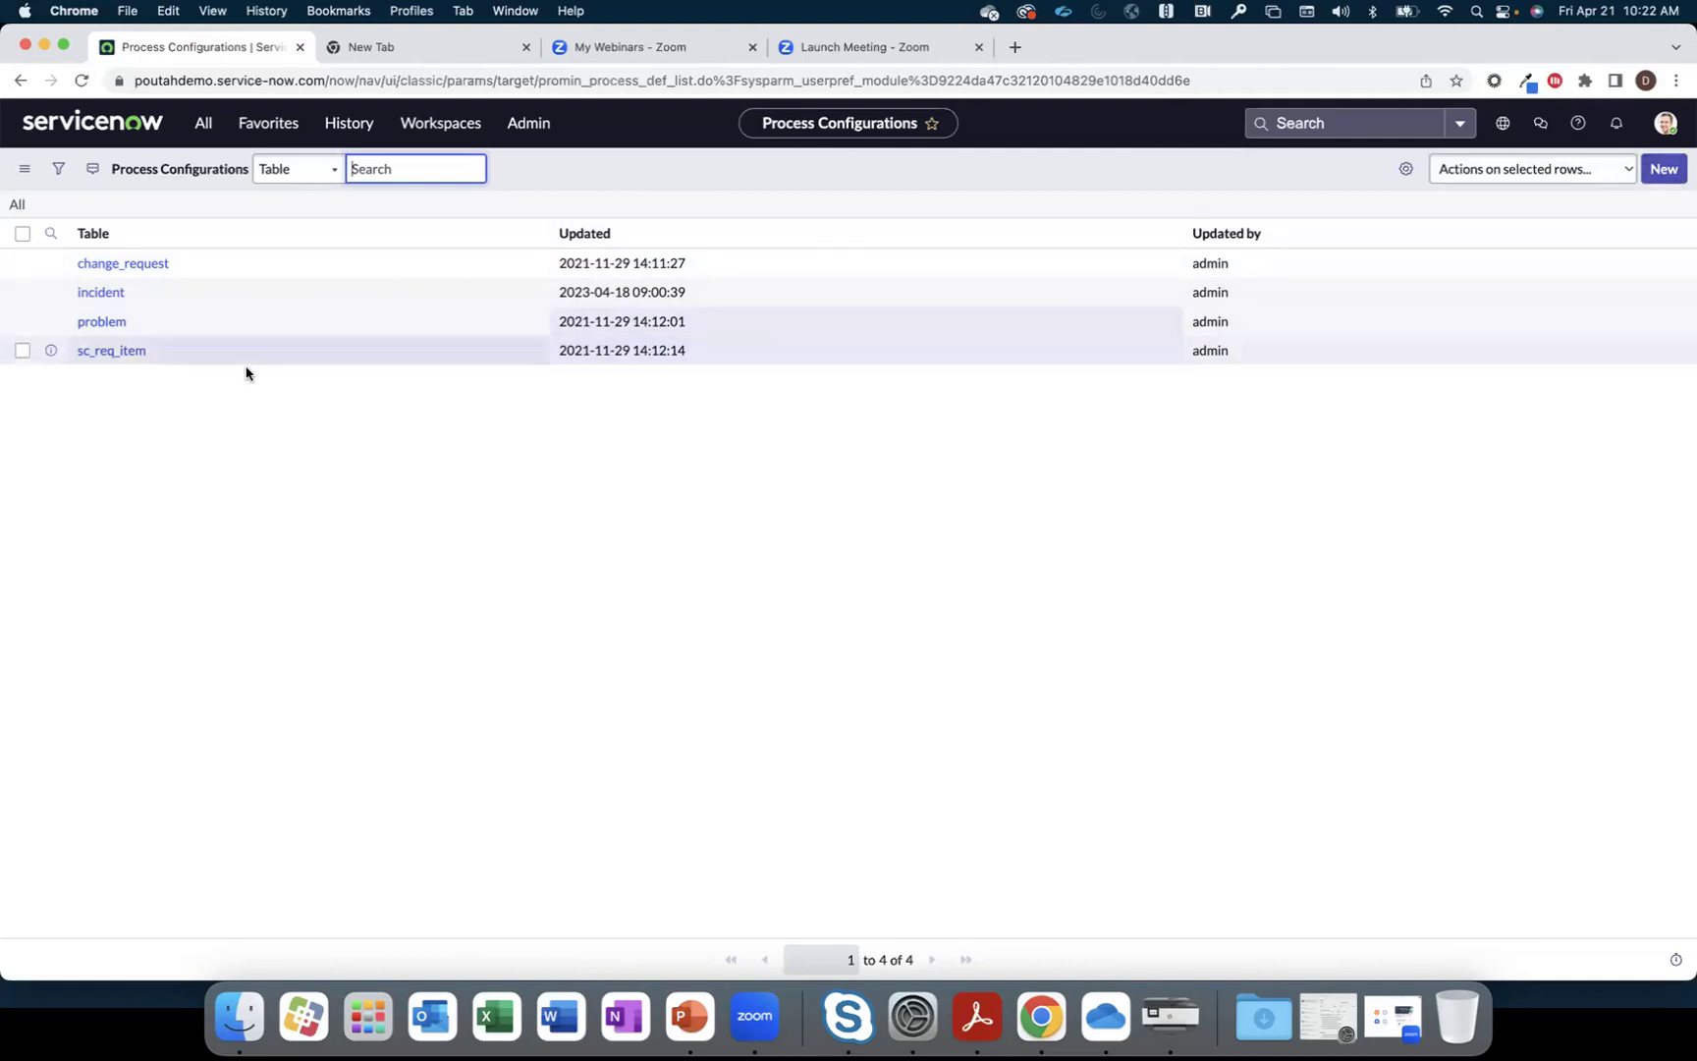
{"action": "left_click", "coordinate": [103, 293]}
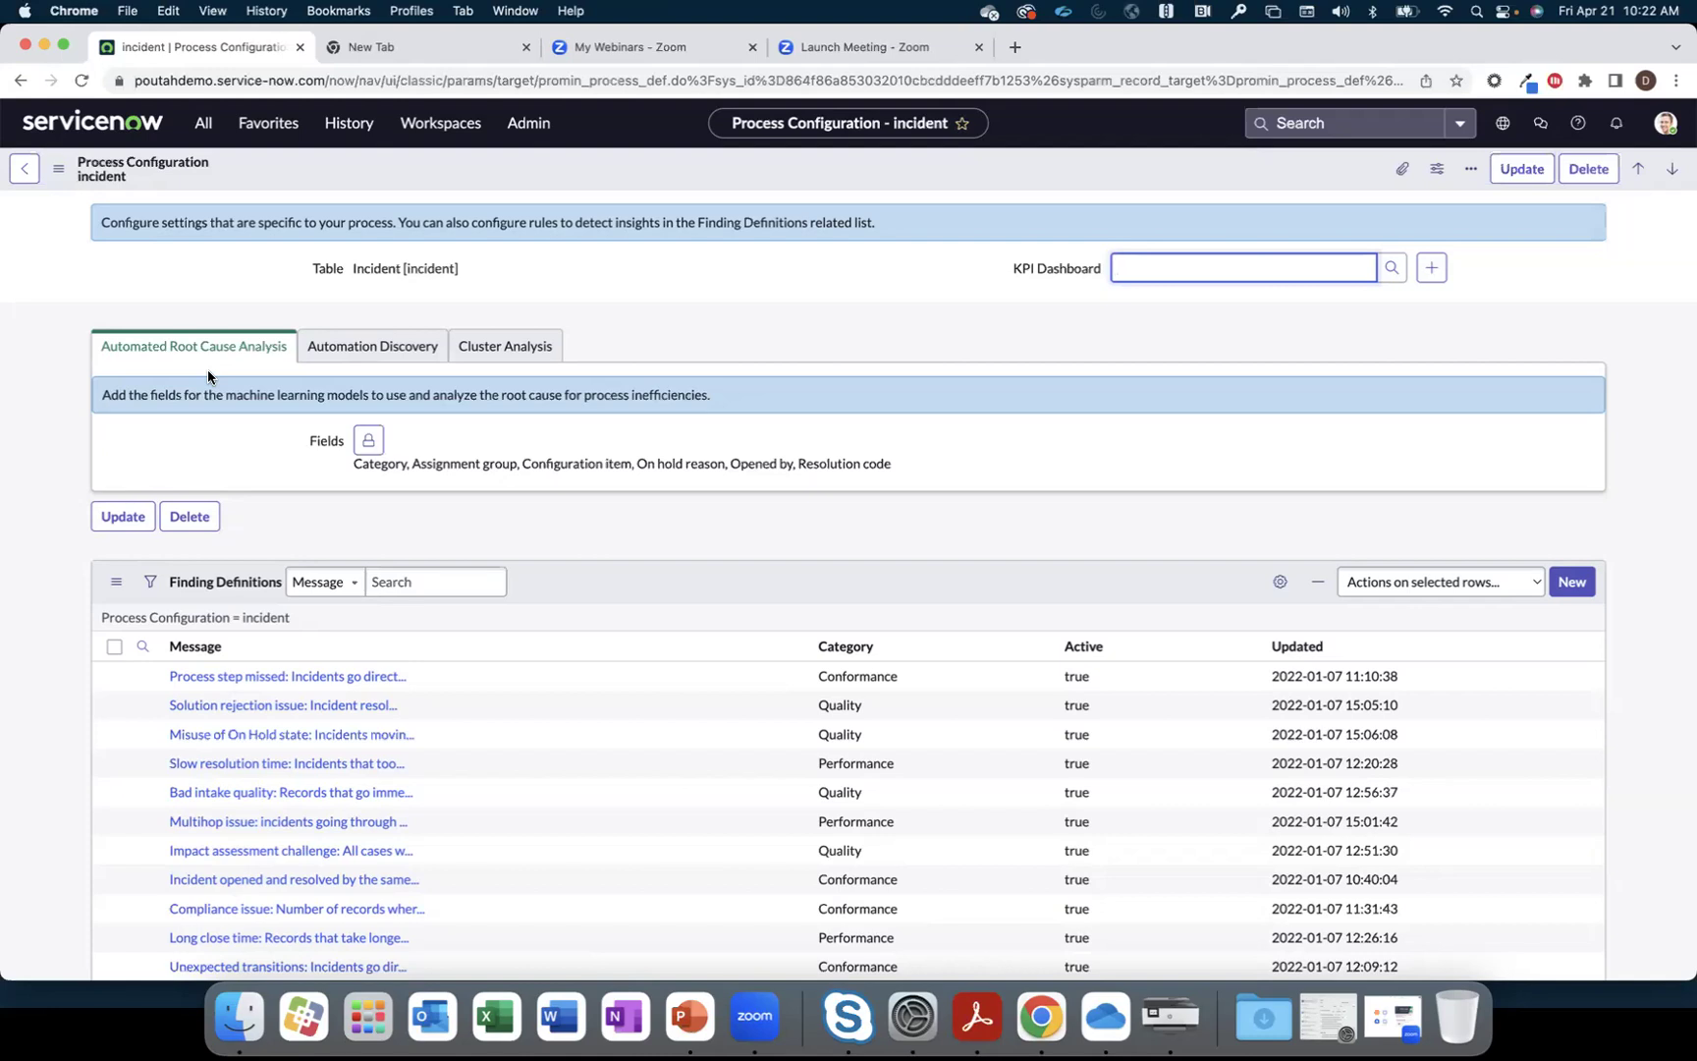
Review the incident configuration's finding definitions and its Automation Discovery and Cluster Analysis settings.
{"action": "scroll", "coordinate": [253, 682], "scroll_direction": "down", "scroll_amount": 3}
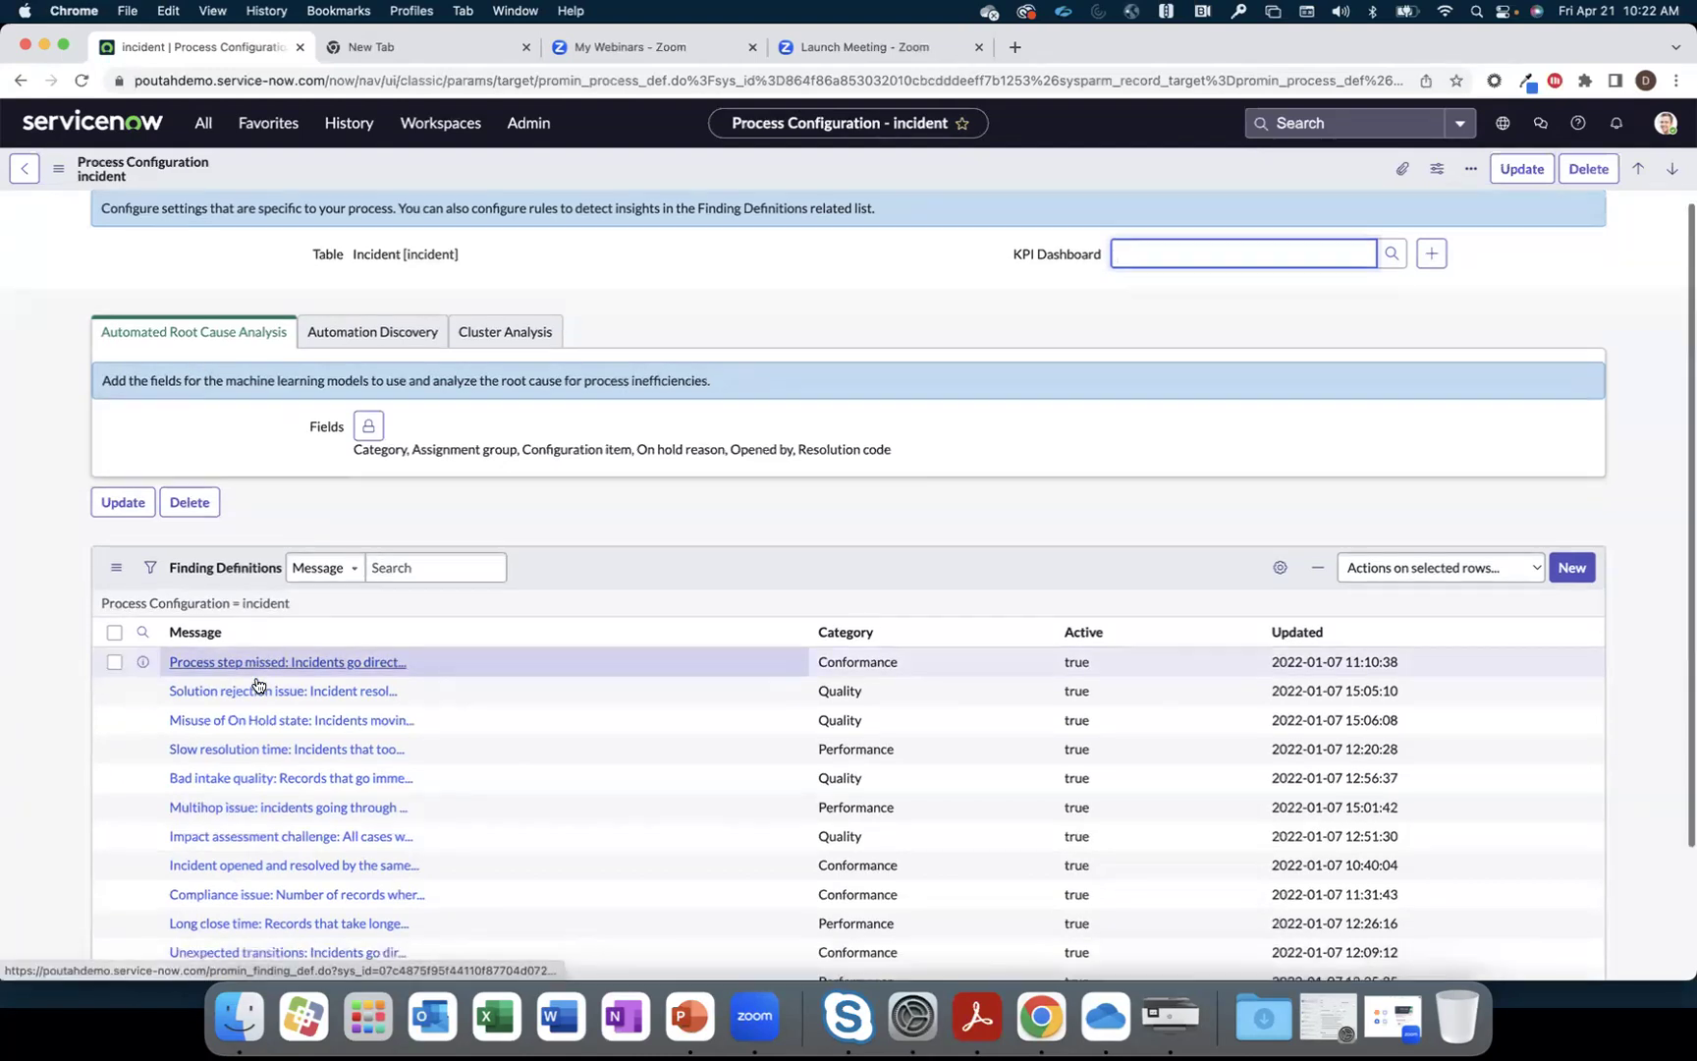
{"action": "scroll", "coordinate": [255, 685], "scroll_direction": "up", "scroll_amount": 3}
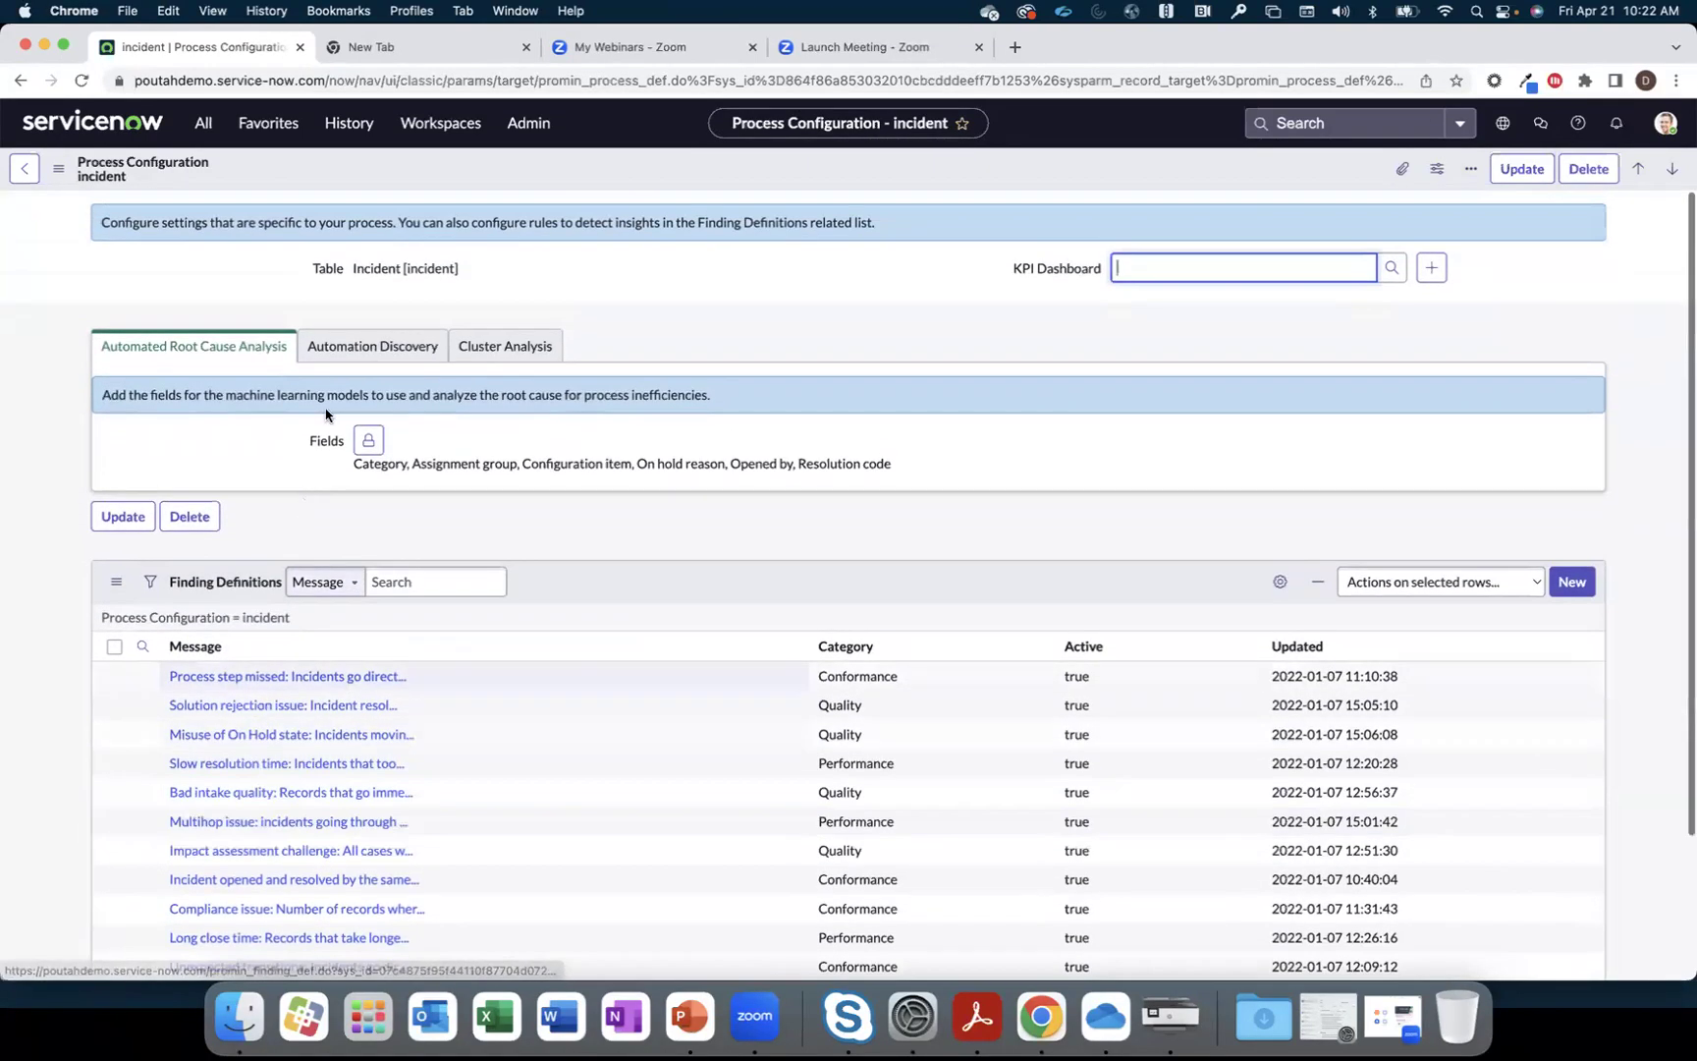
{"action": "left_click", "coordinate": [362, 349]}
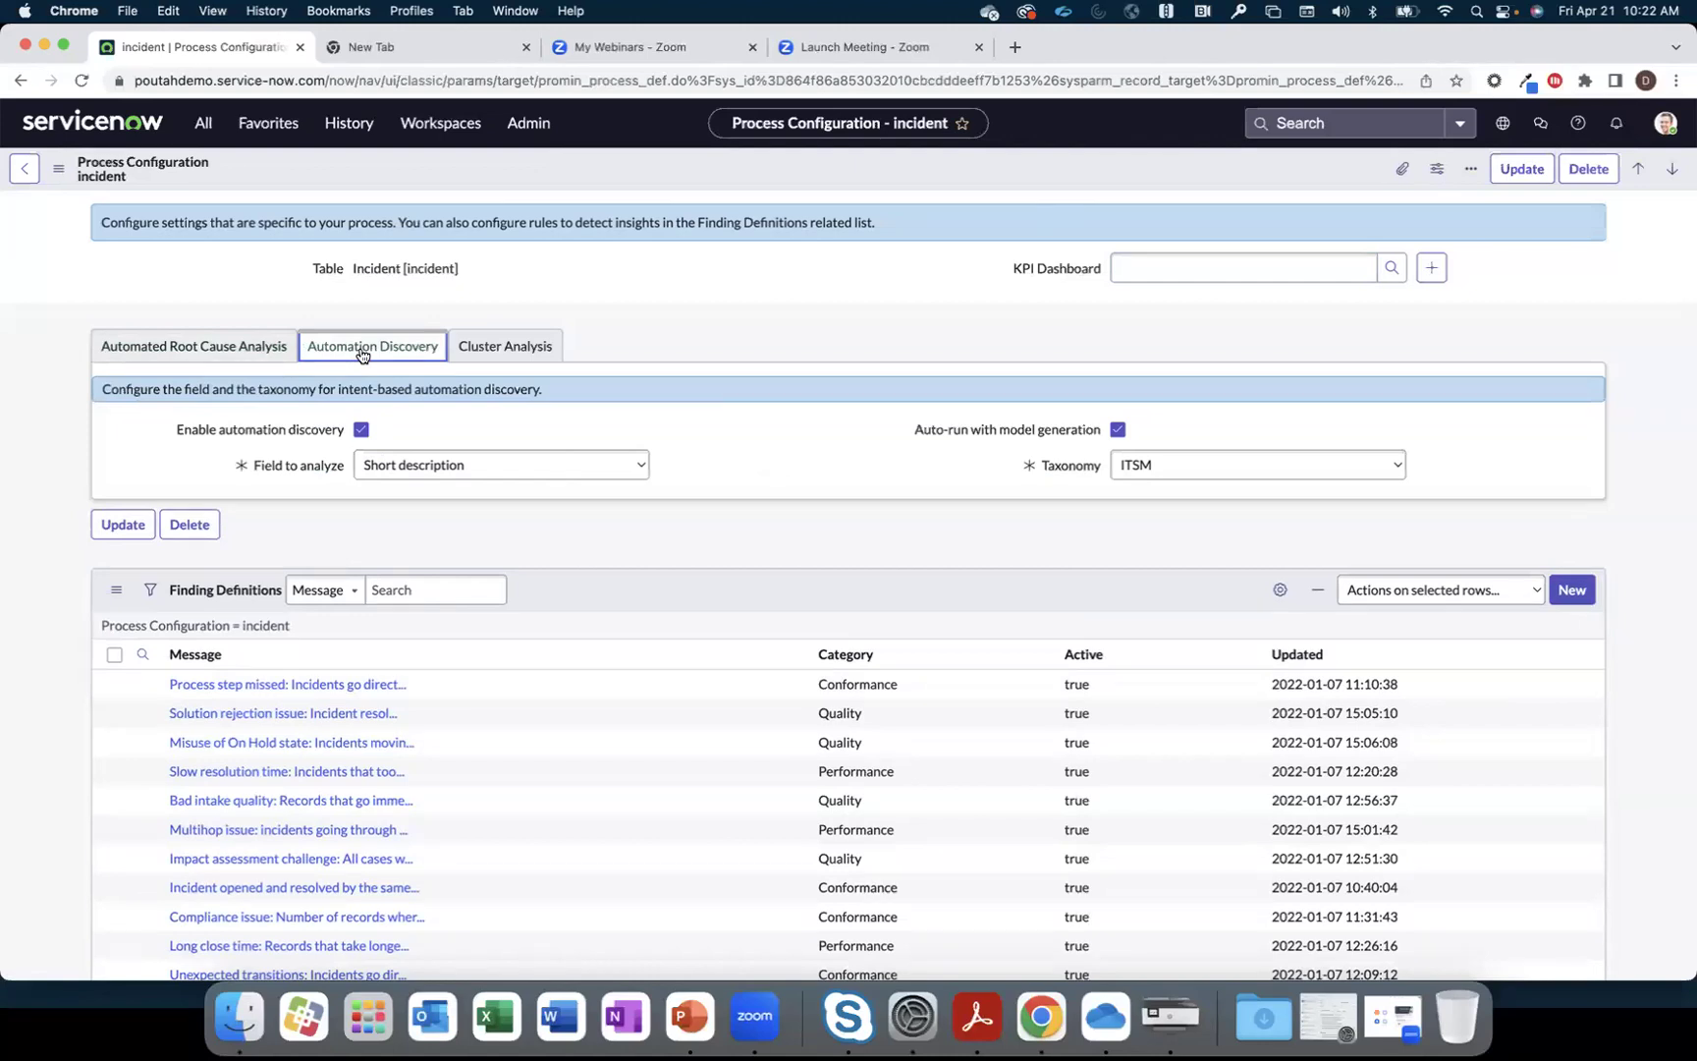
{"action": "left_click", "coordinate": [497, 346]}
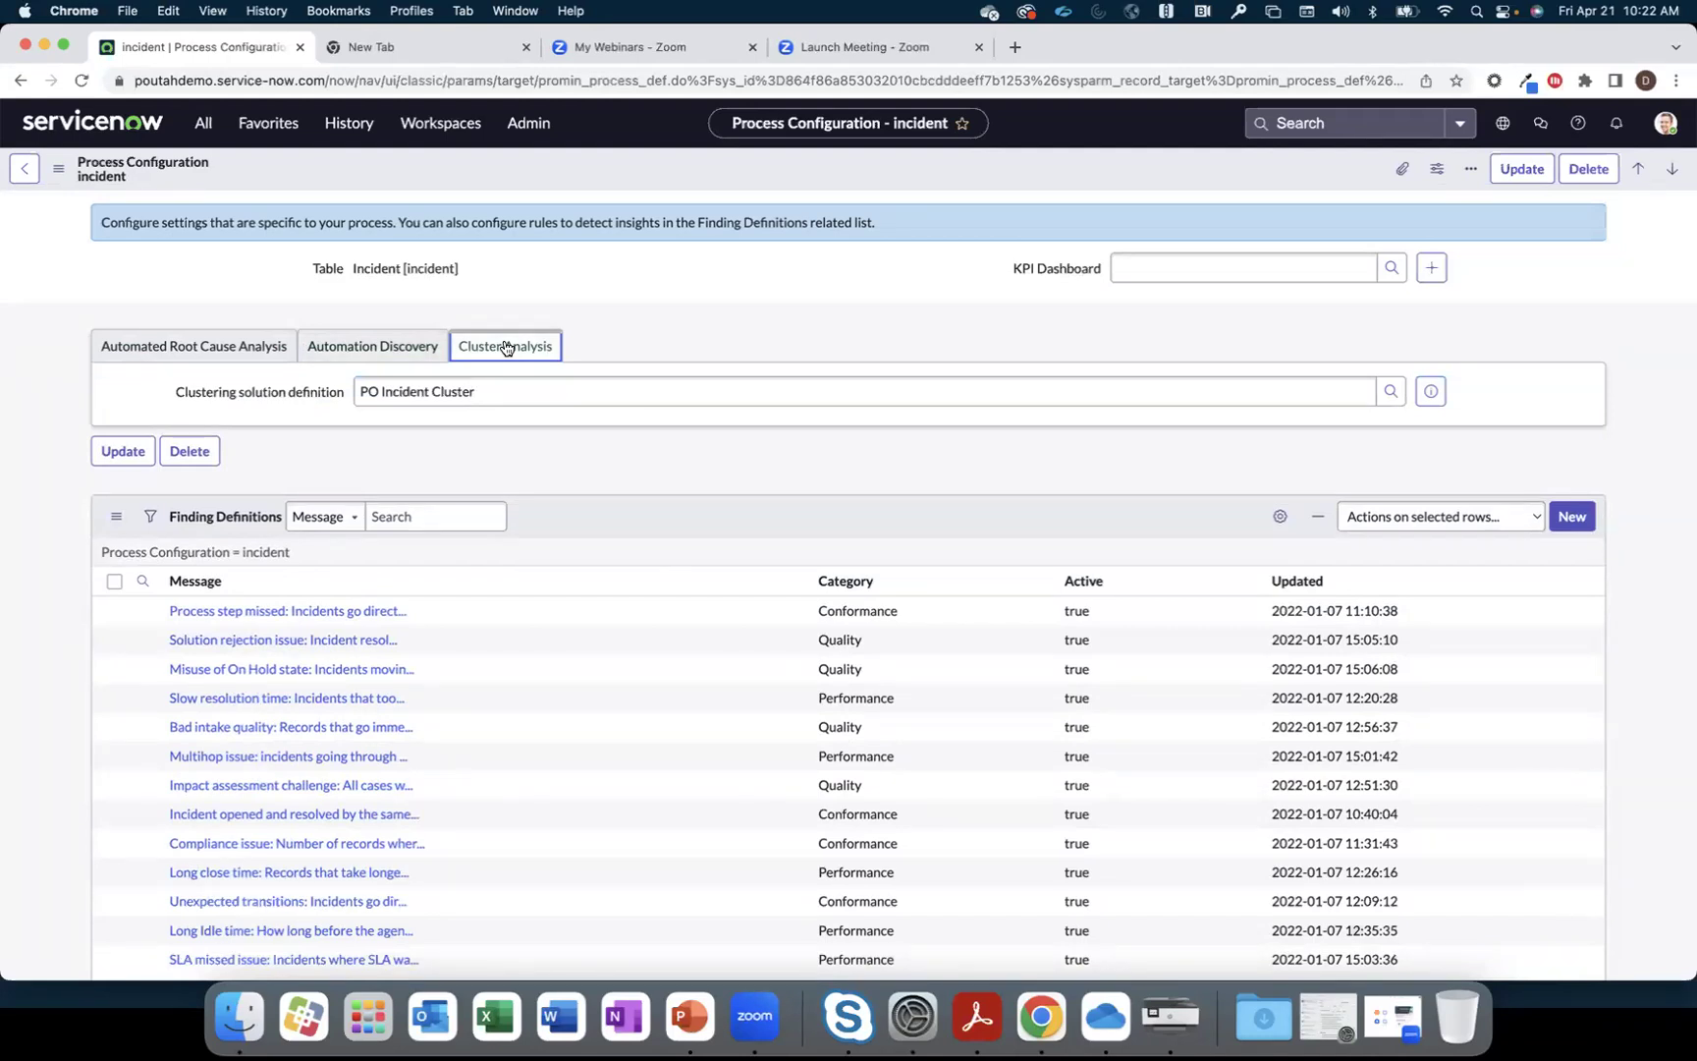
Open the field list of the incident configuration's Automated Root Cause Analysis for editing.
{"action": "left_click", "coordinate": [218, 357]}
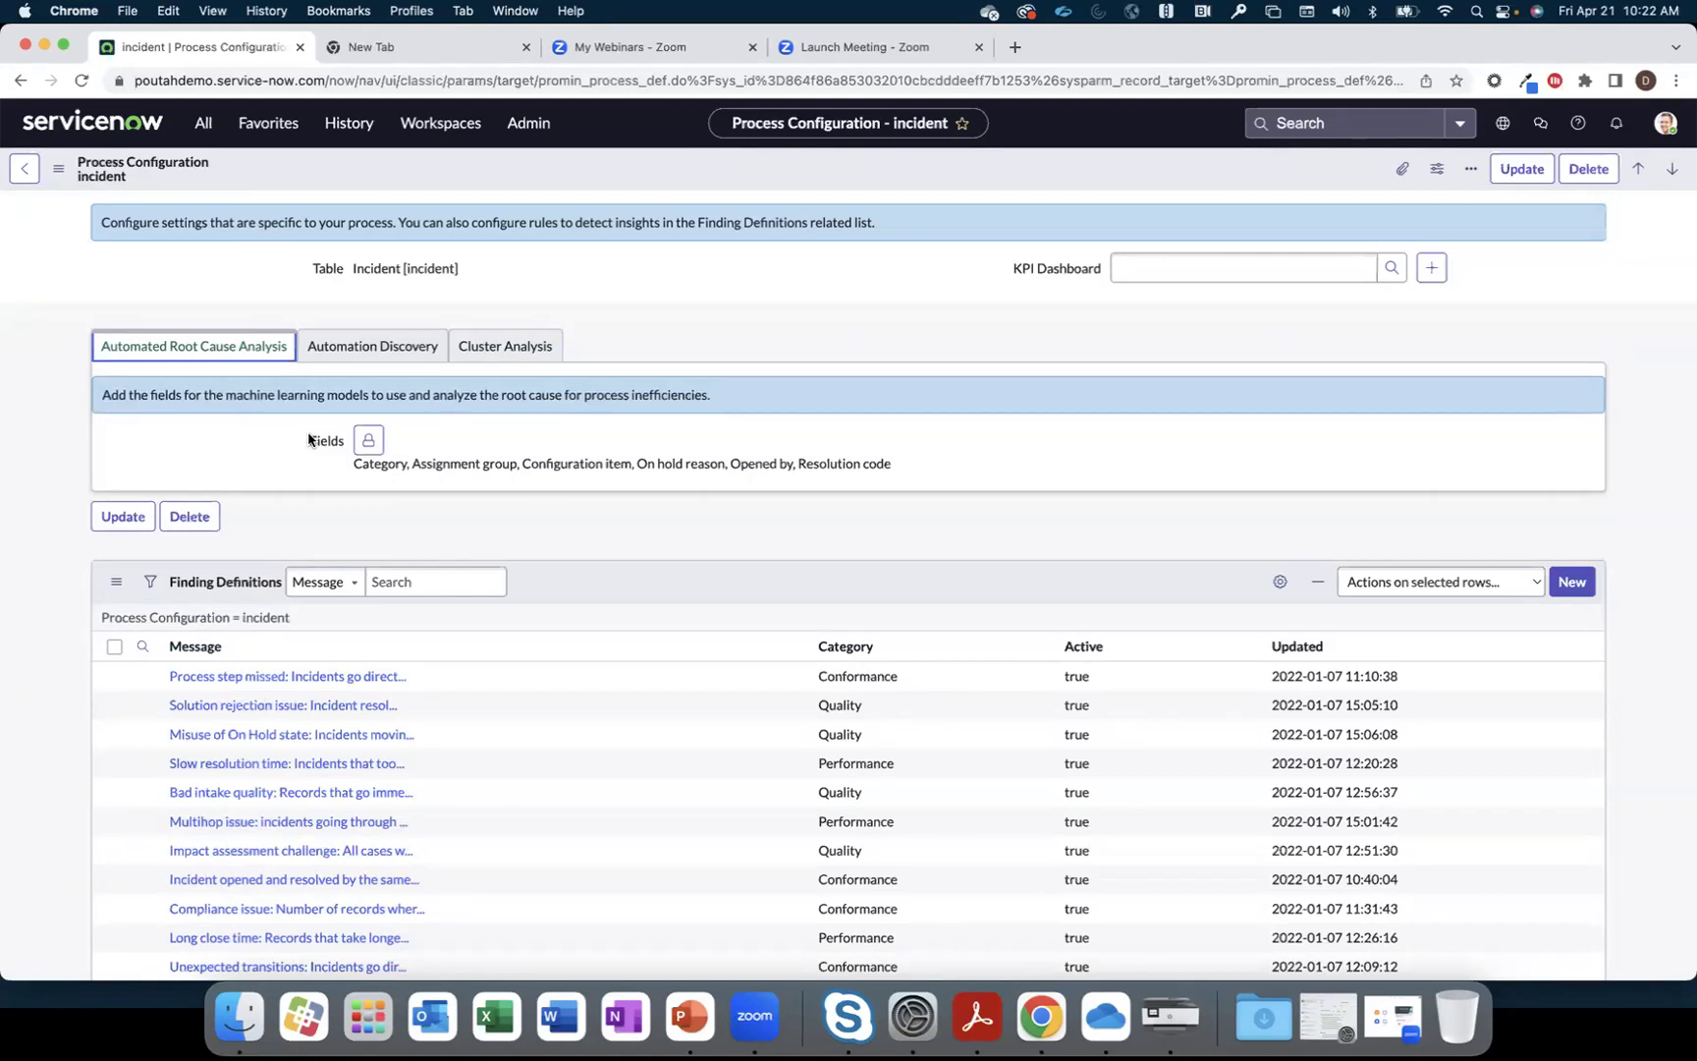
{"action": "left_click", "coordinate": [368, 440]}
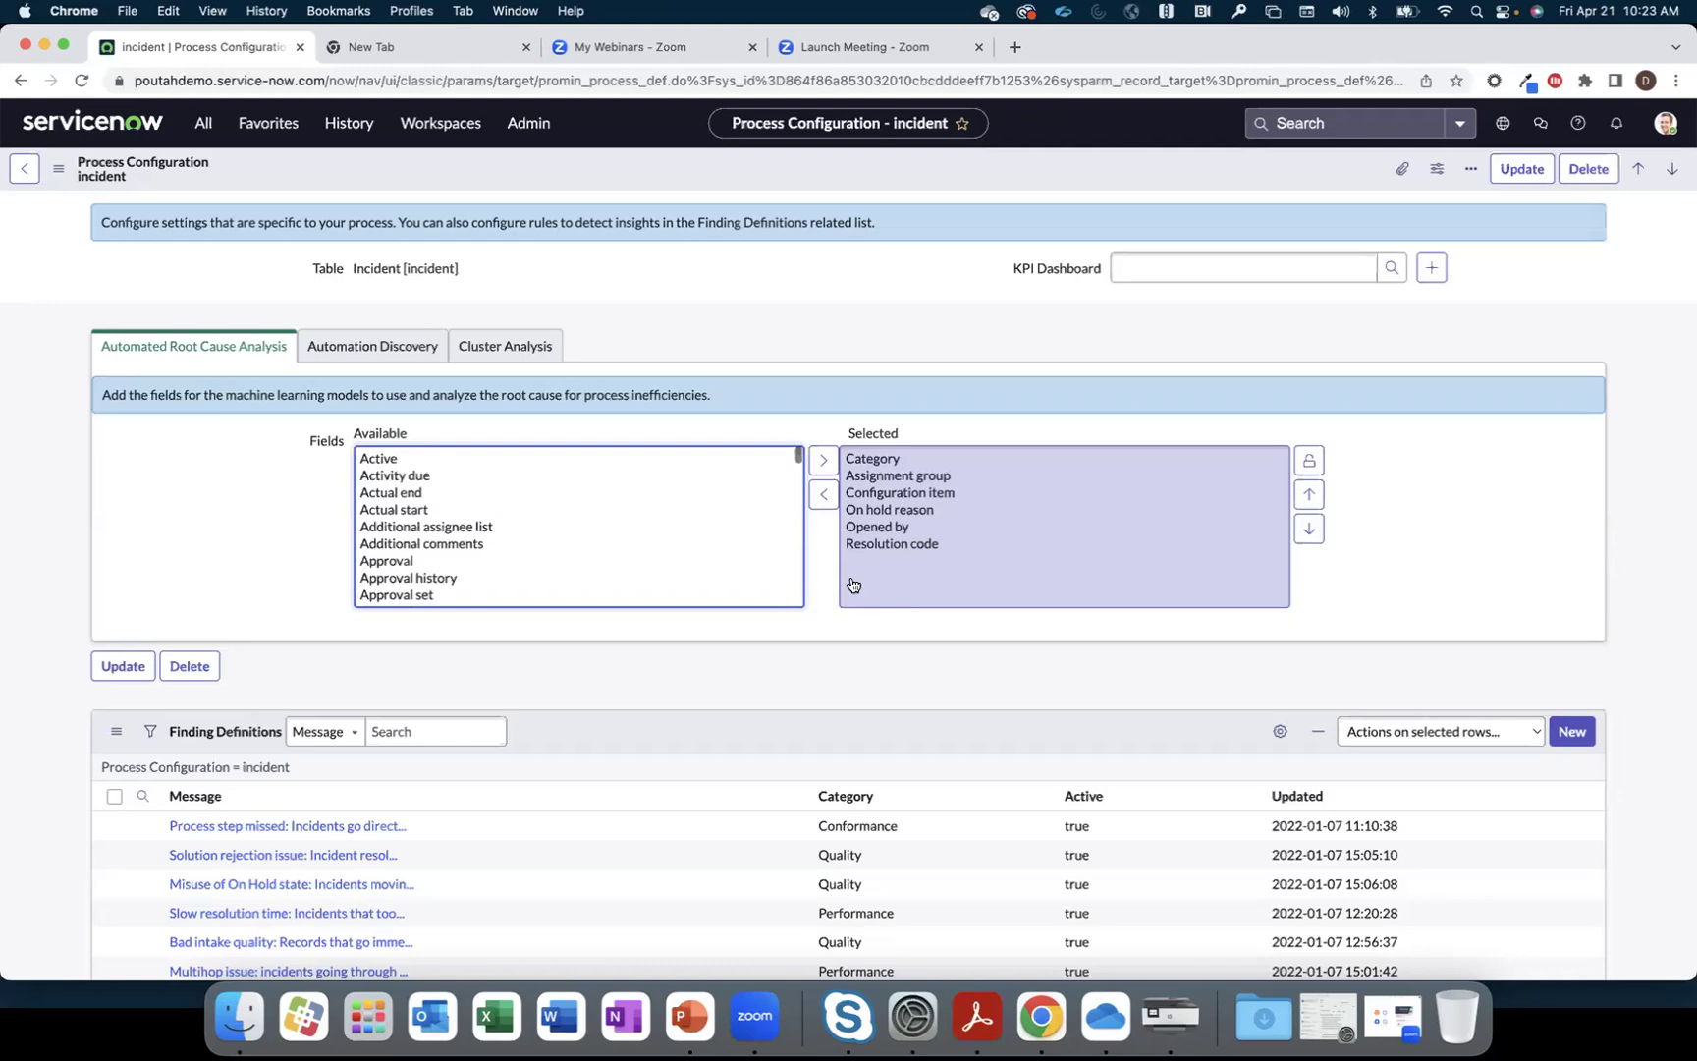
Close the Automated Root Cause Analysis field list without changes and return to the Process Configurations list.
{"action": "left_click", "coordinate": [1309, 464]}
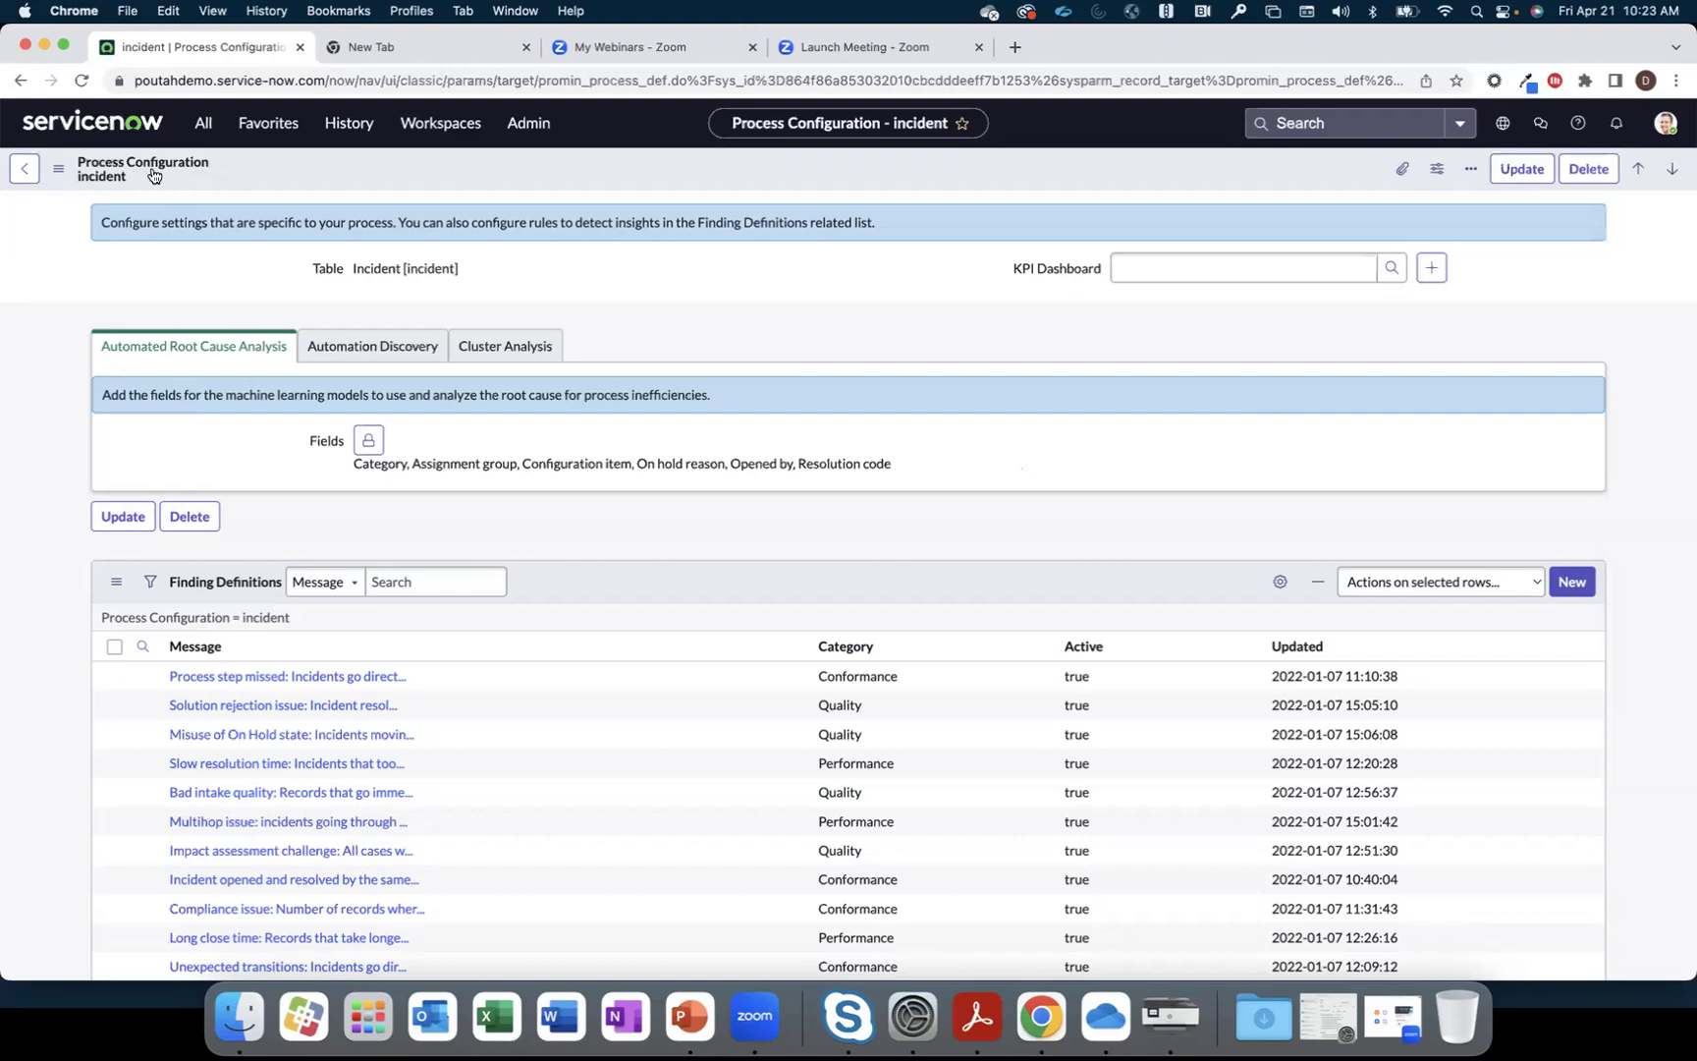
{"action": "left_click", "coordinate": [22, 168]}
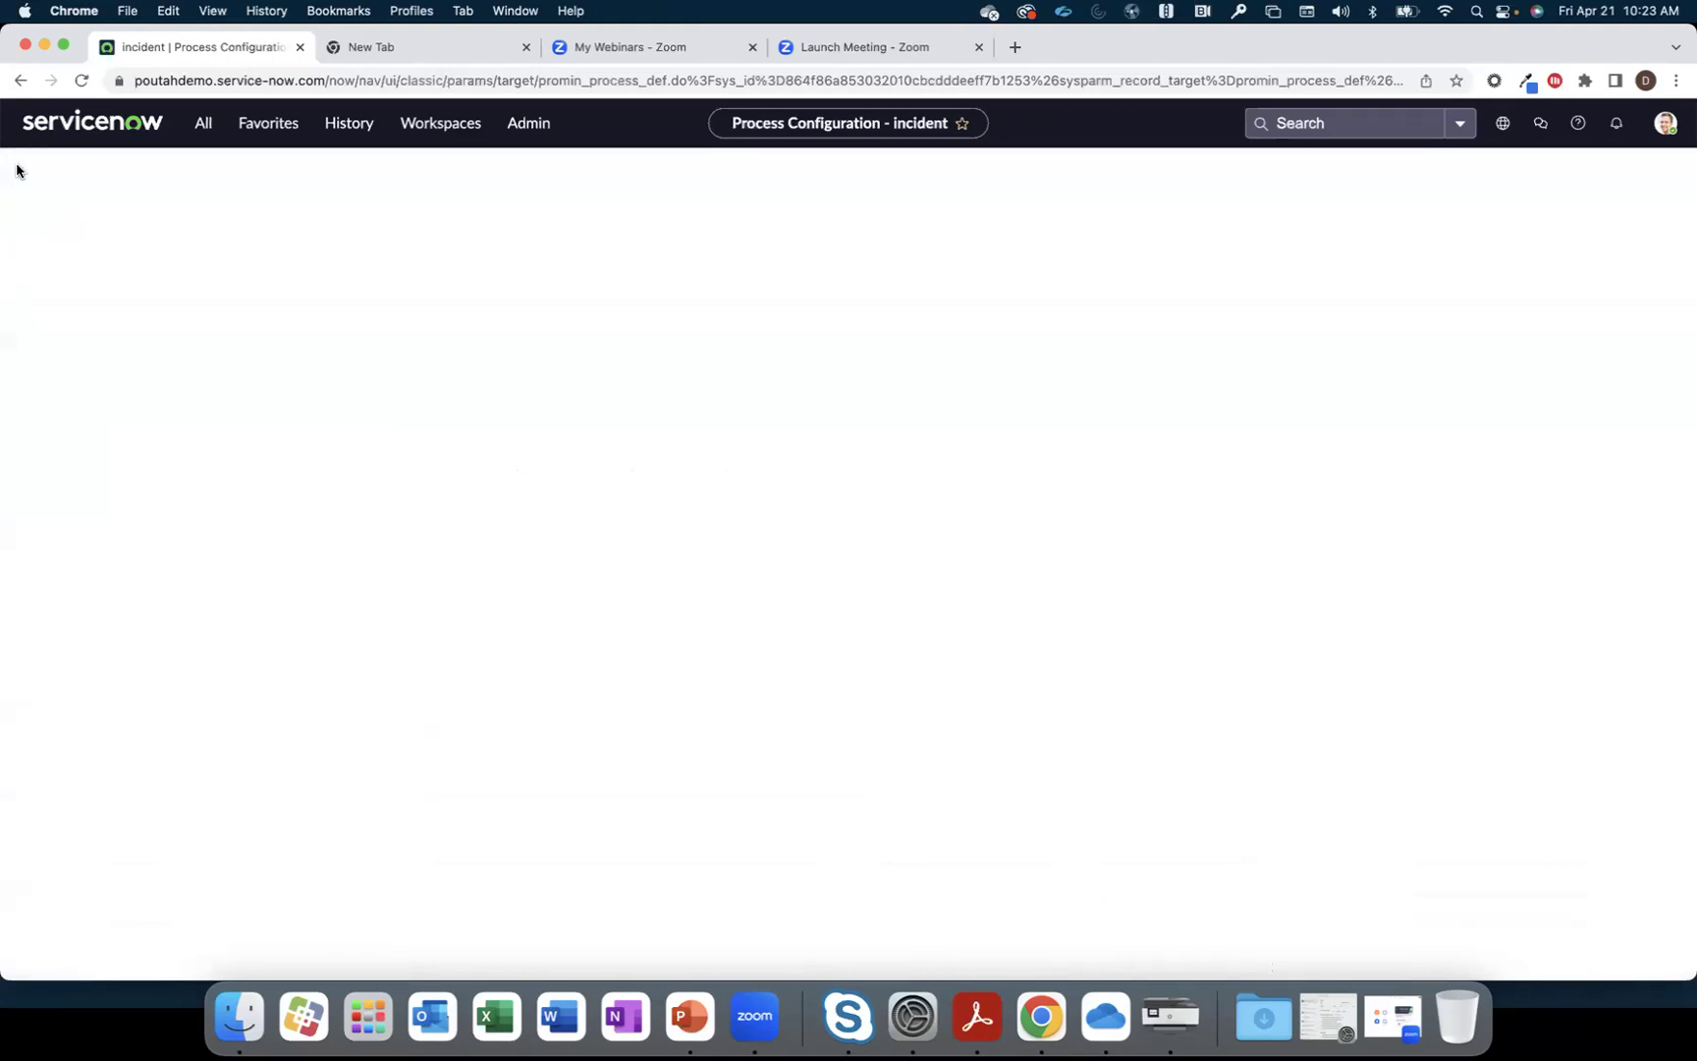
Filter the application navigator for Process Optimization and open its system Properties page to view the root cause analysis thresholds.
{"action": "left_click", "coordinate": [220, 123]}
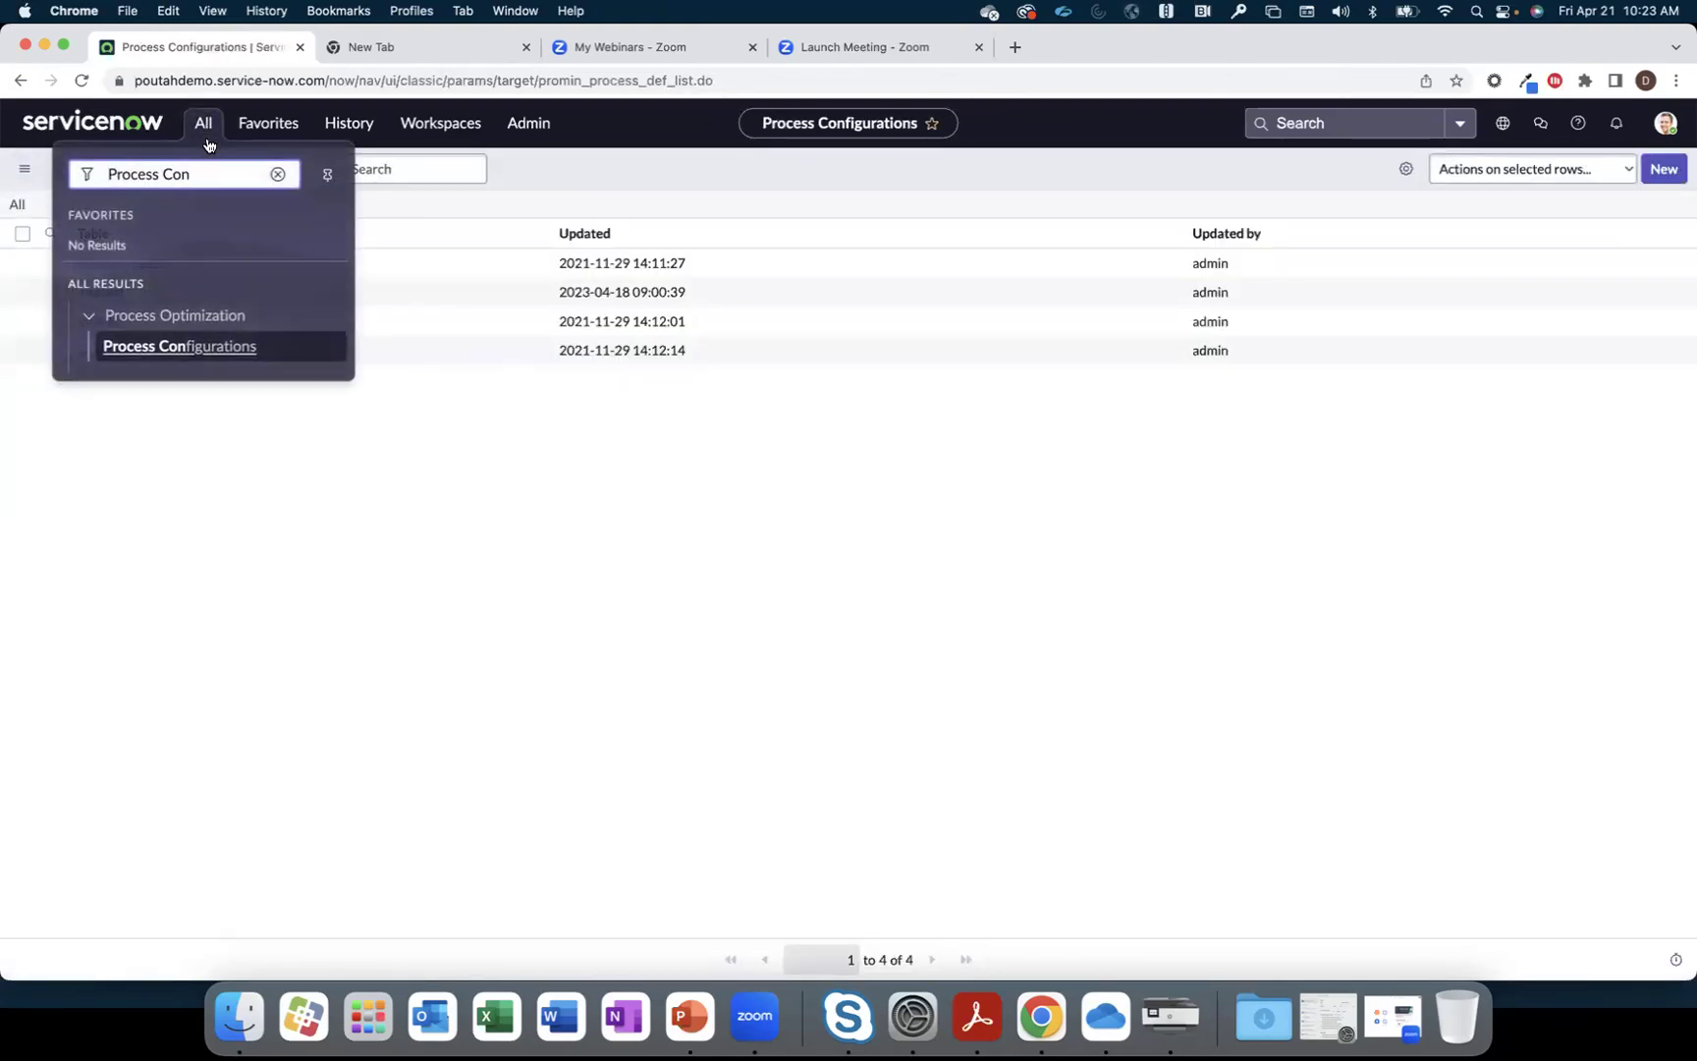
{"action": "left_click", "coordinate": [274, 175]}
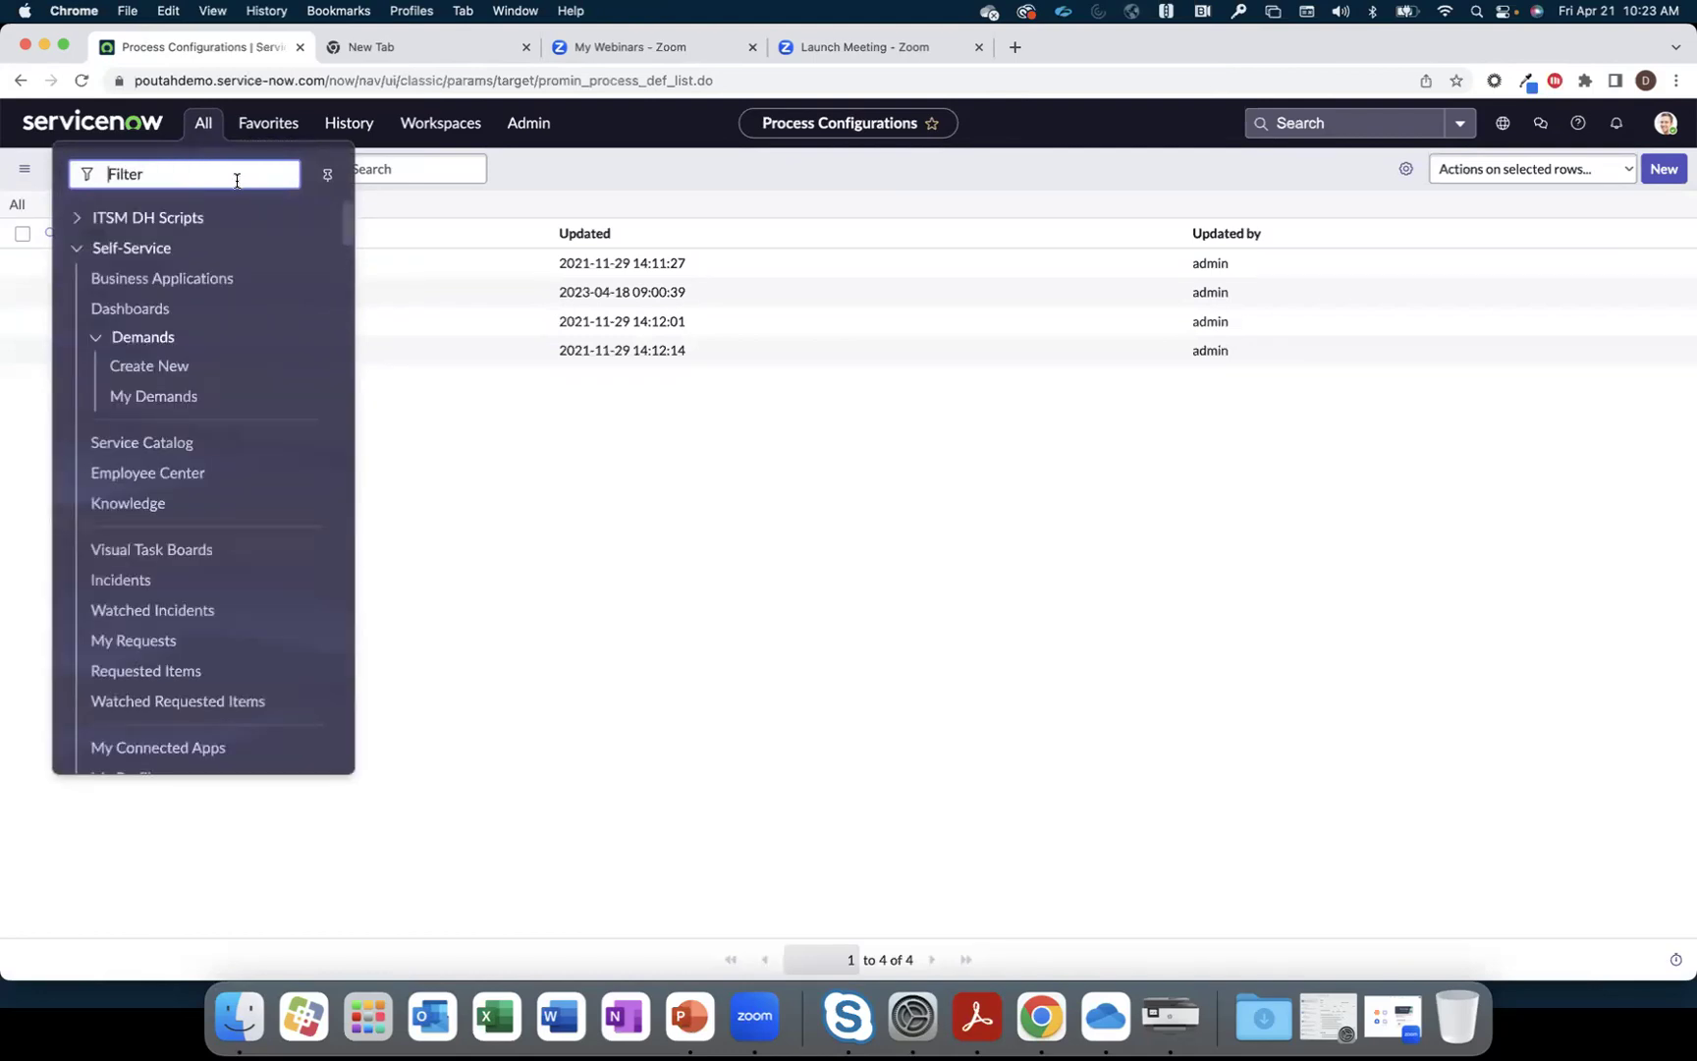
{"action": "type", "text": "Process OPtimizaatin"}
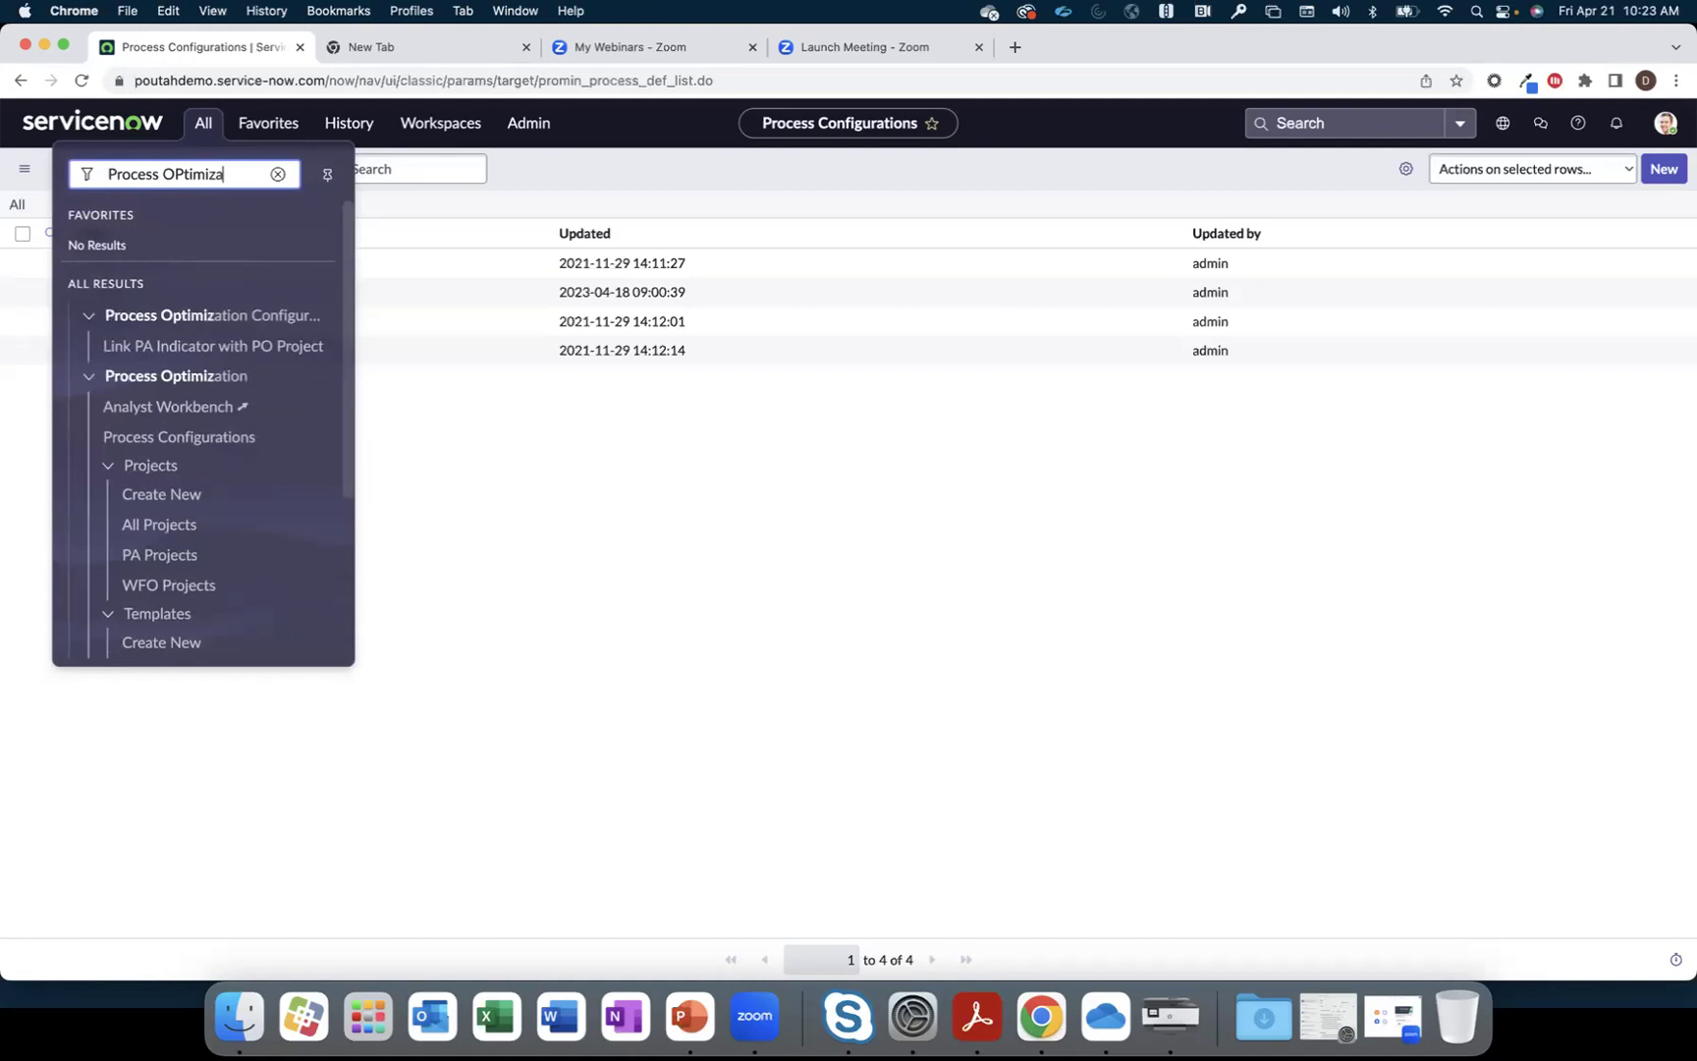
{"action": "key", "text": "BackSpace"}
{"action": "key", "text": "BackSpace"}
{"action": "key", "text": "BackSpace"}
{"action": "key", "text": "BackSpace"}
{"action": "key", "text": "BackSpace"}
{"action": "type", "text": "ation"}
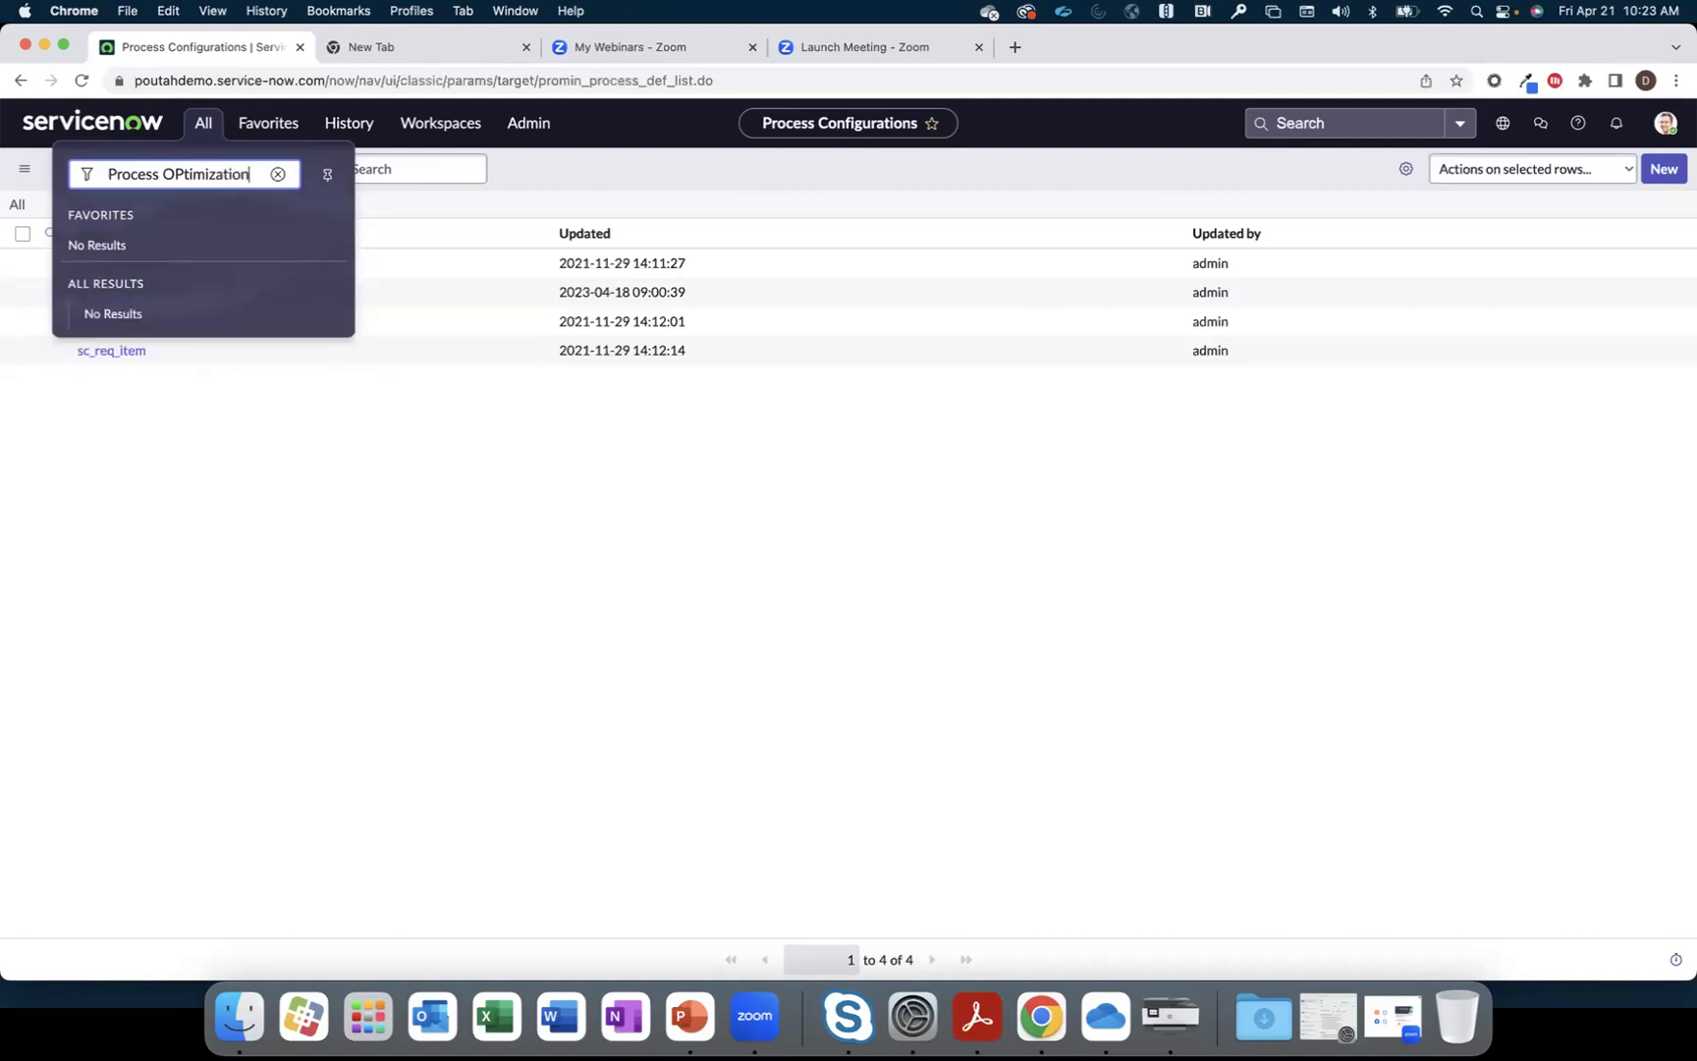
{"action": "scroll", "coordinate": [250, 353], "scroll_direction": "down", "scroll_amount": 5}
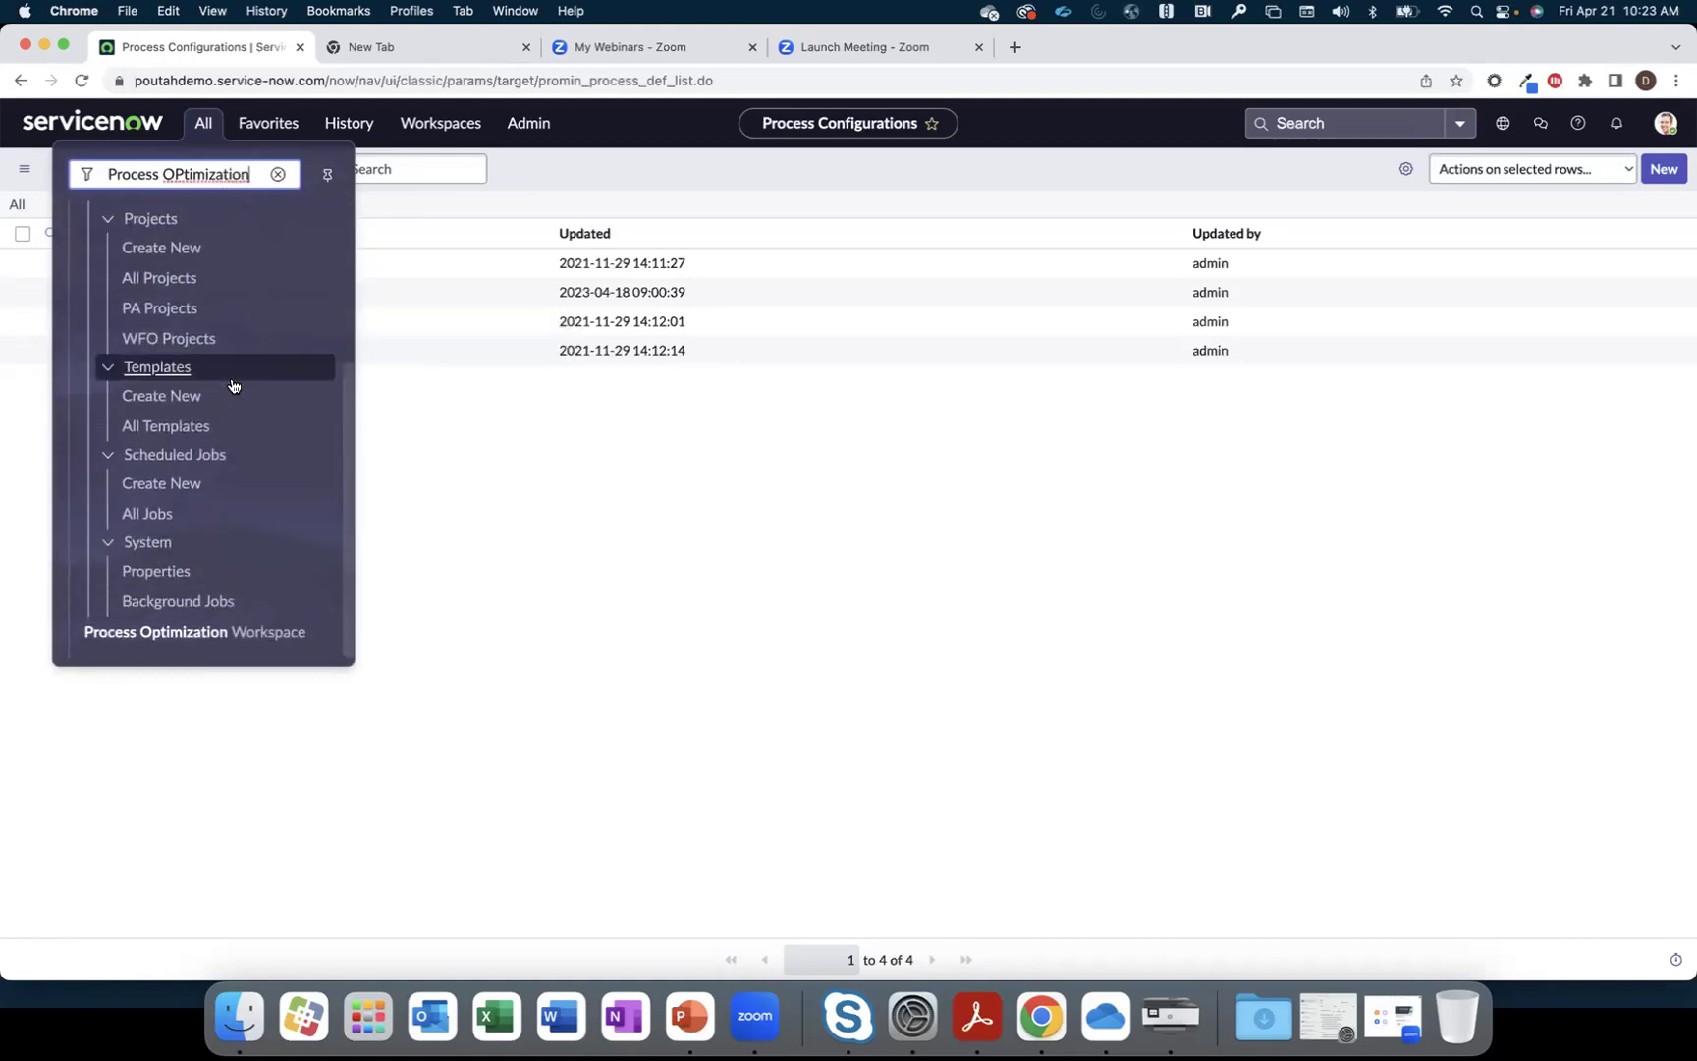
{"action": "left_click", "coordinate": [161, 570]}
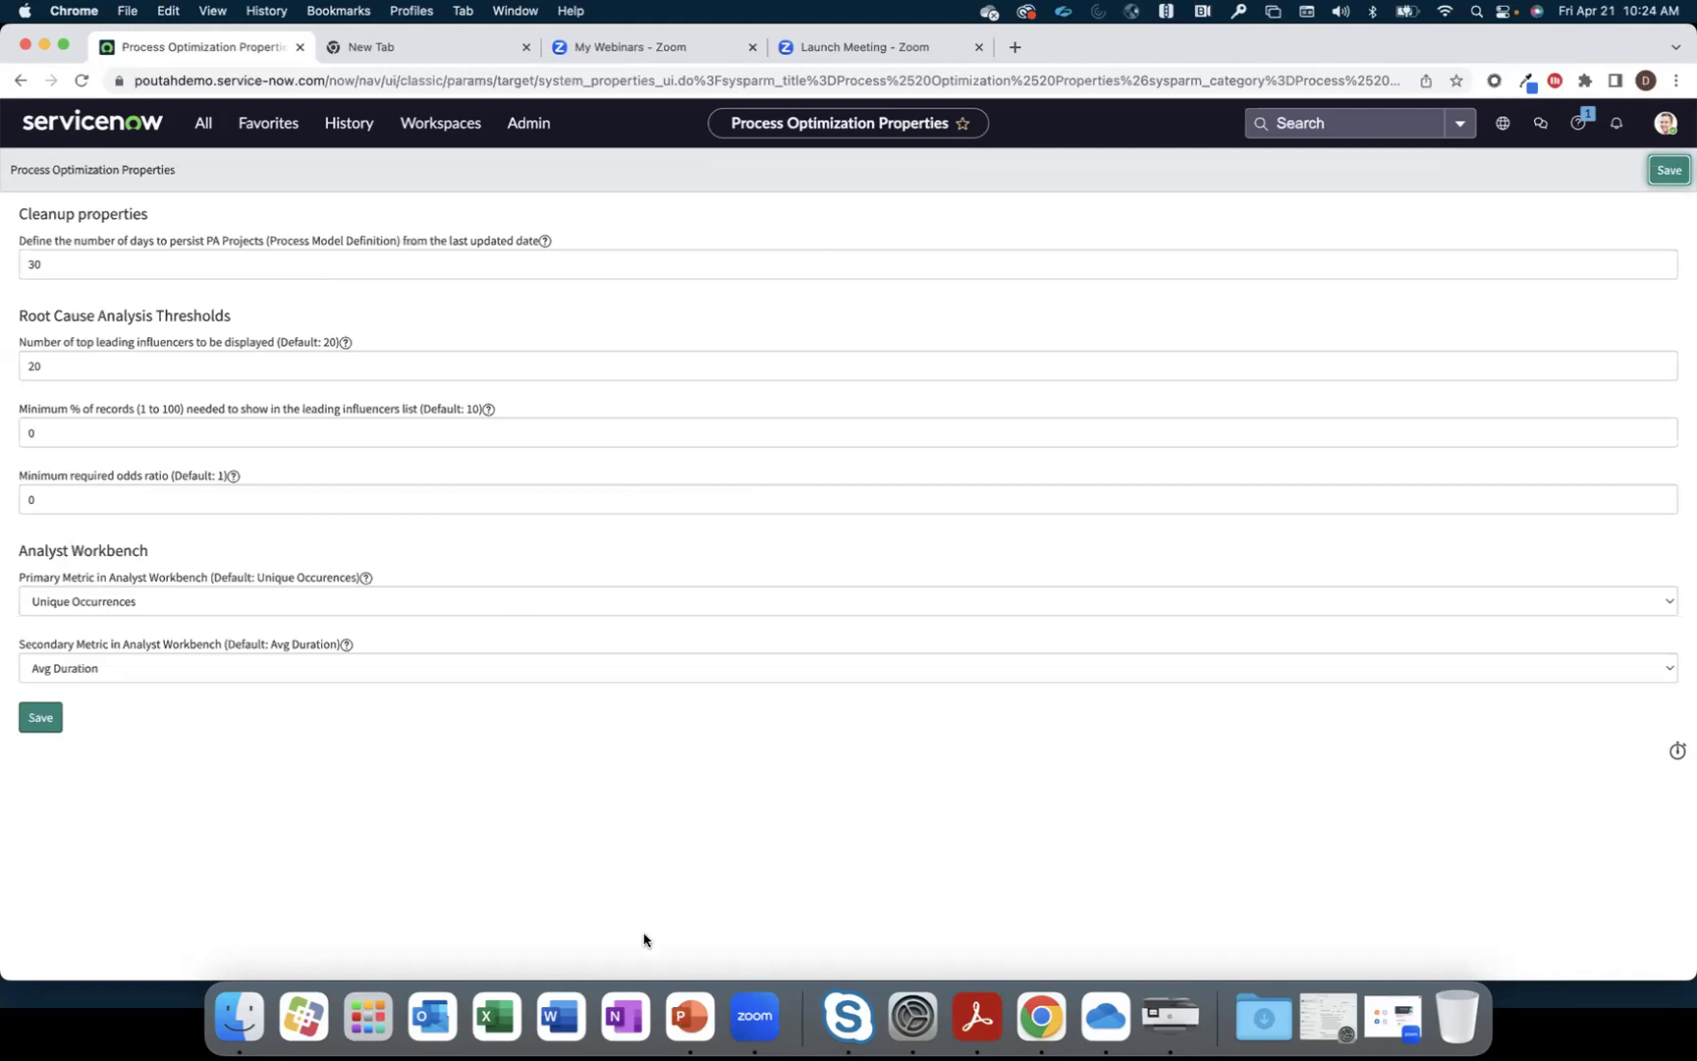
Switch to the PowerPoint presentation and advance the slide show to the Questions slide.
{"action": "left_click", "coordinate": [691, 1014]}
{"action": "key", "text": "Right"}
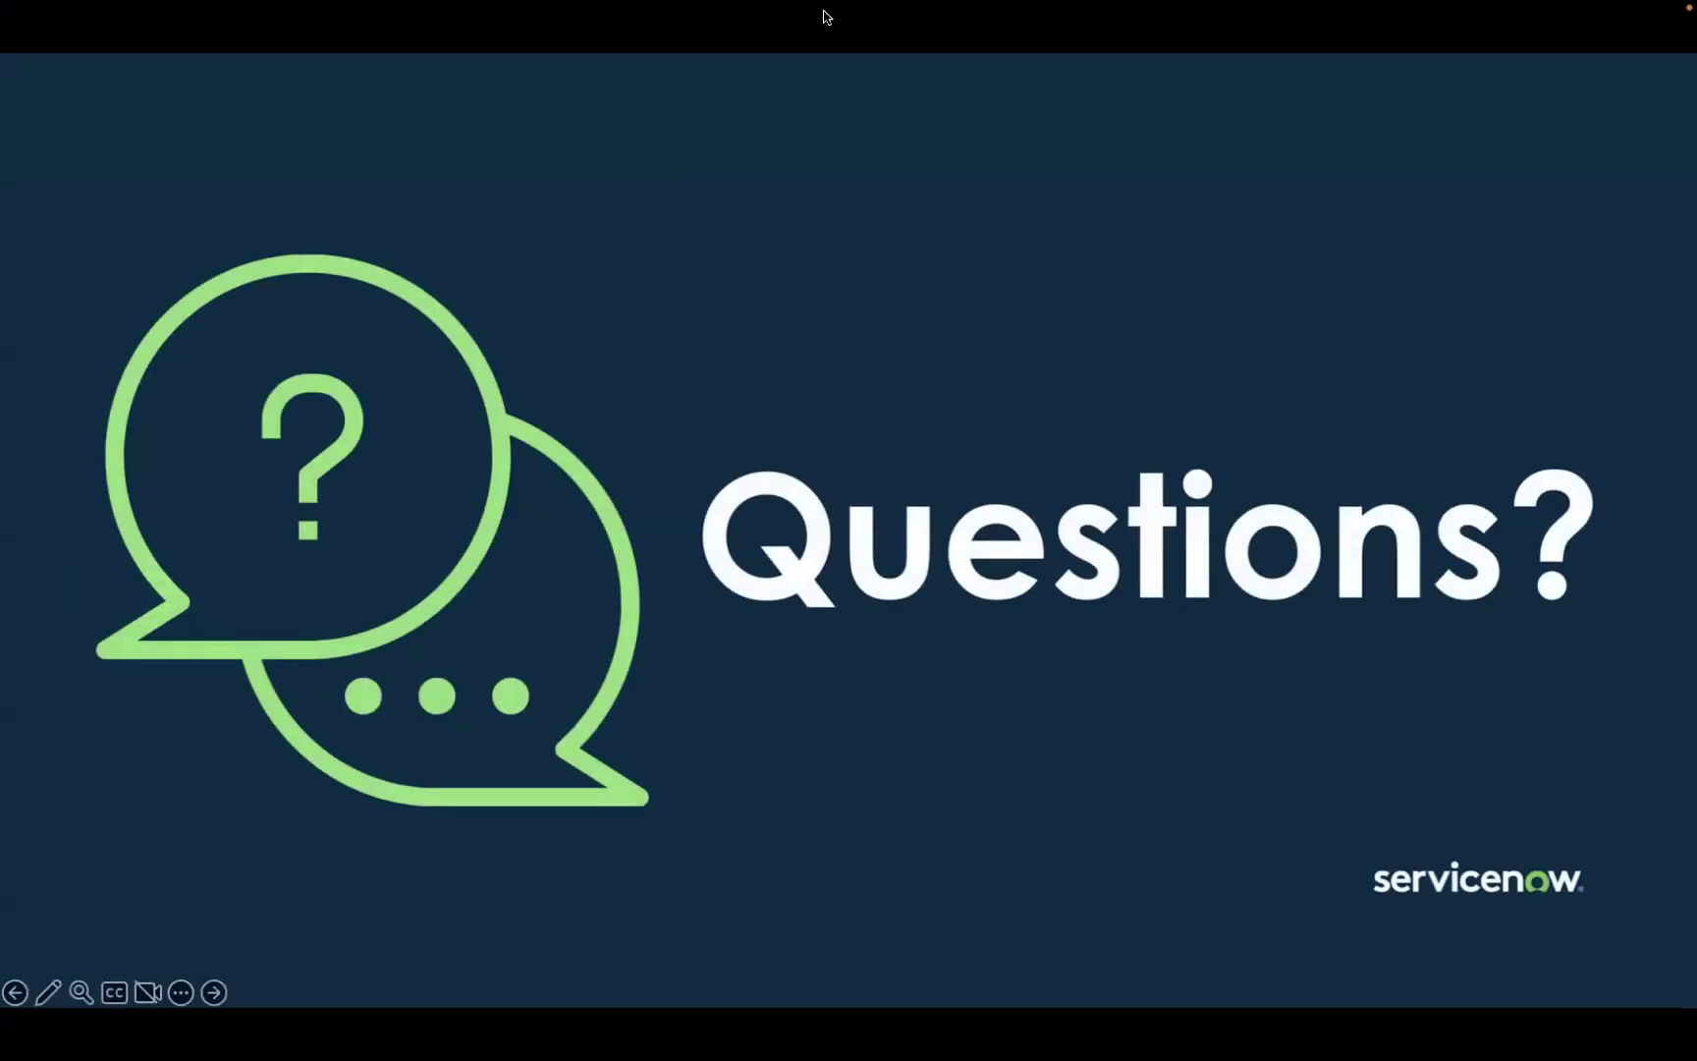